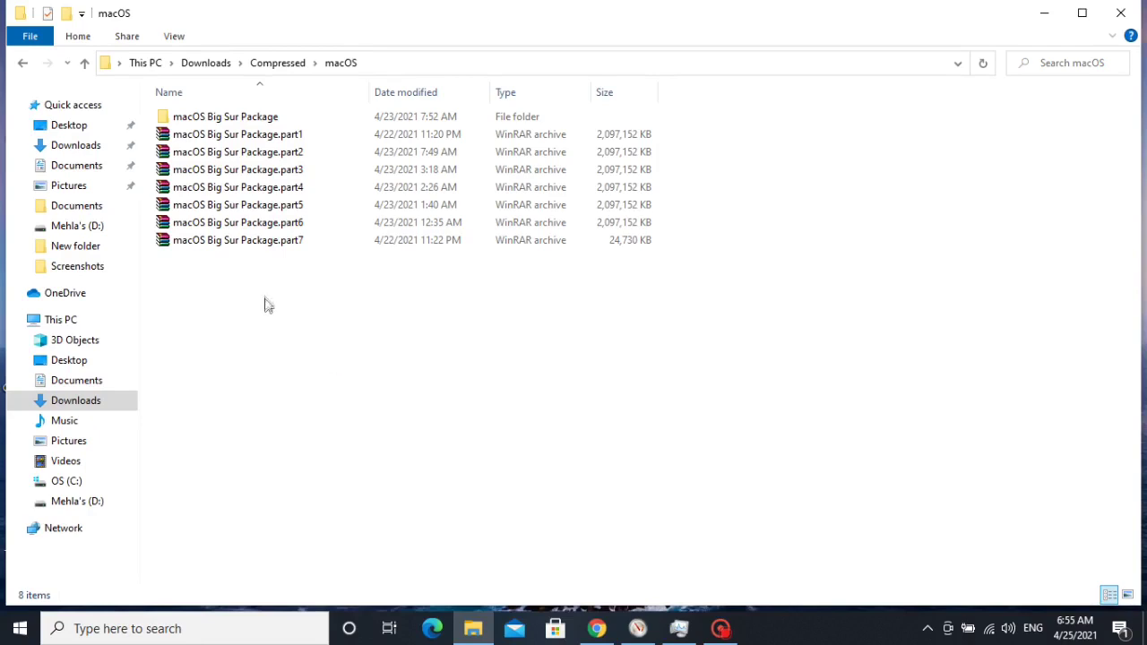
drag(264, 306, 253, 130)
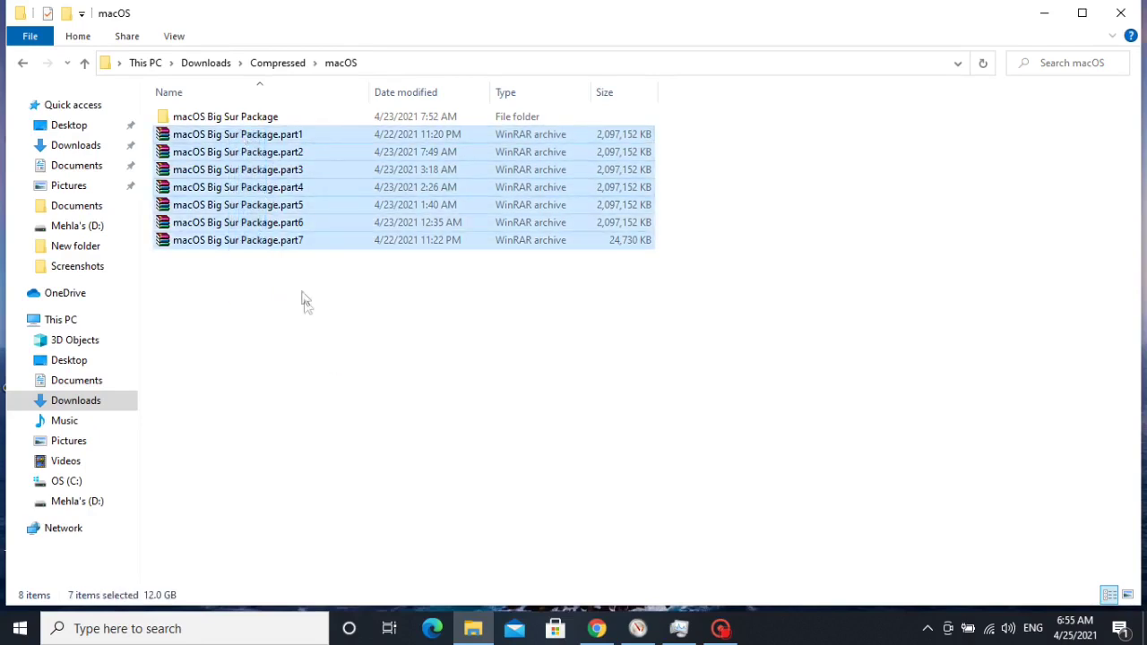
click(307, 313)
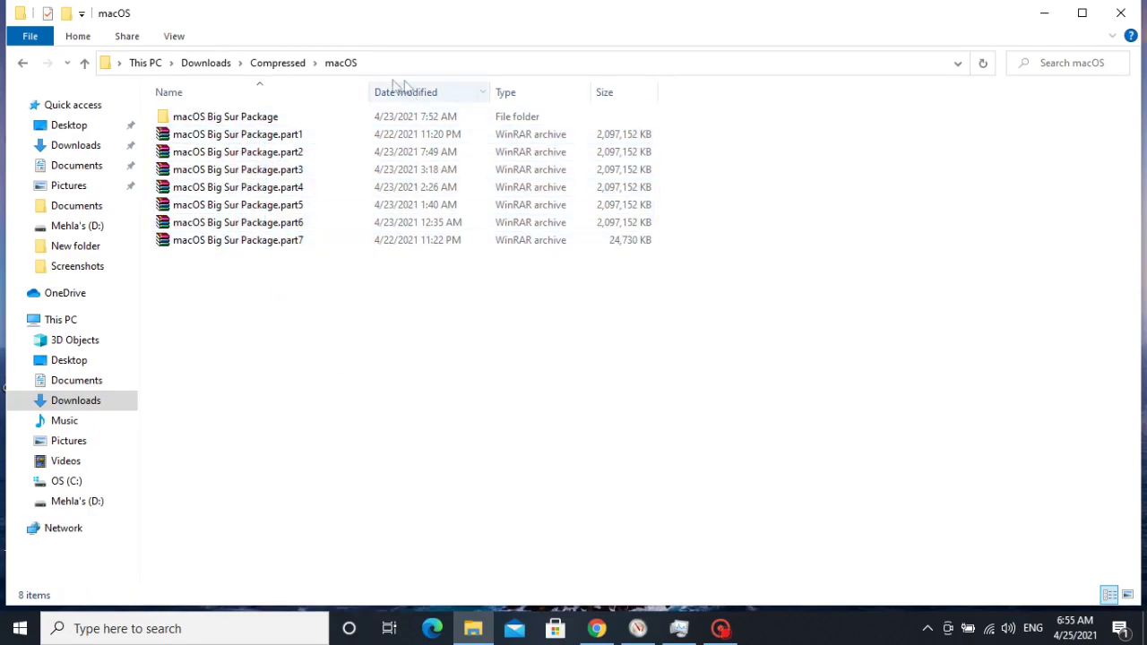
right_click(258, 134)
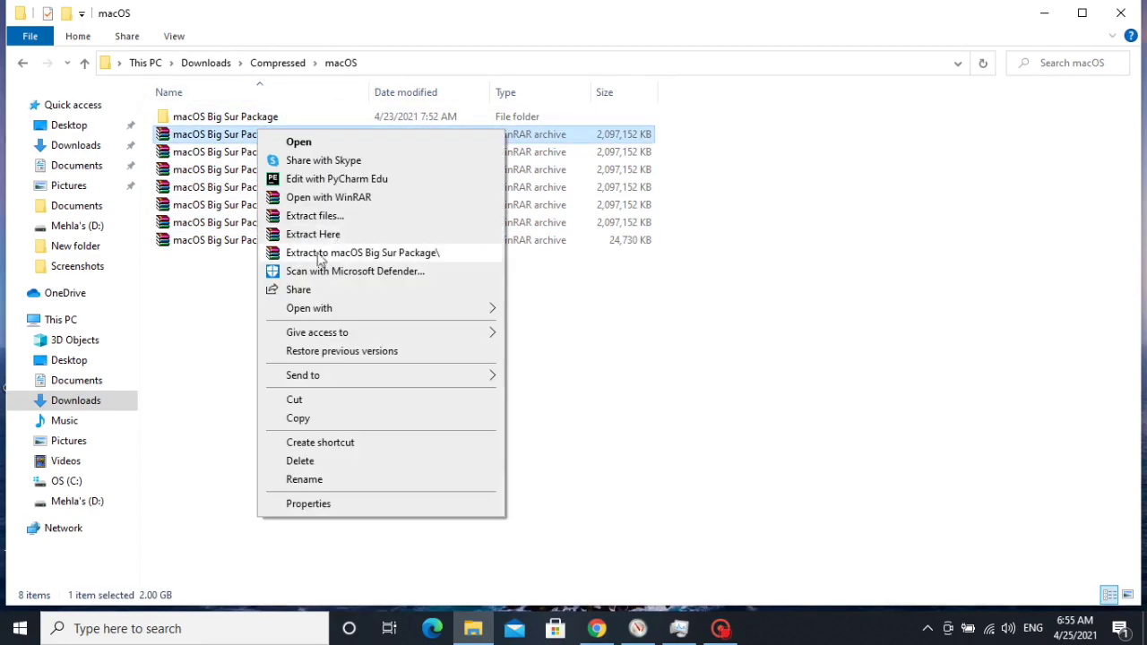
click(215, 277)
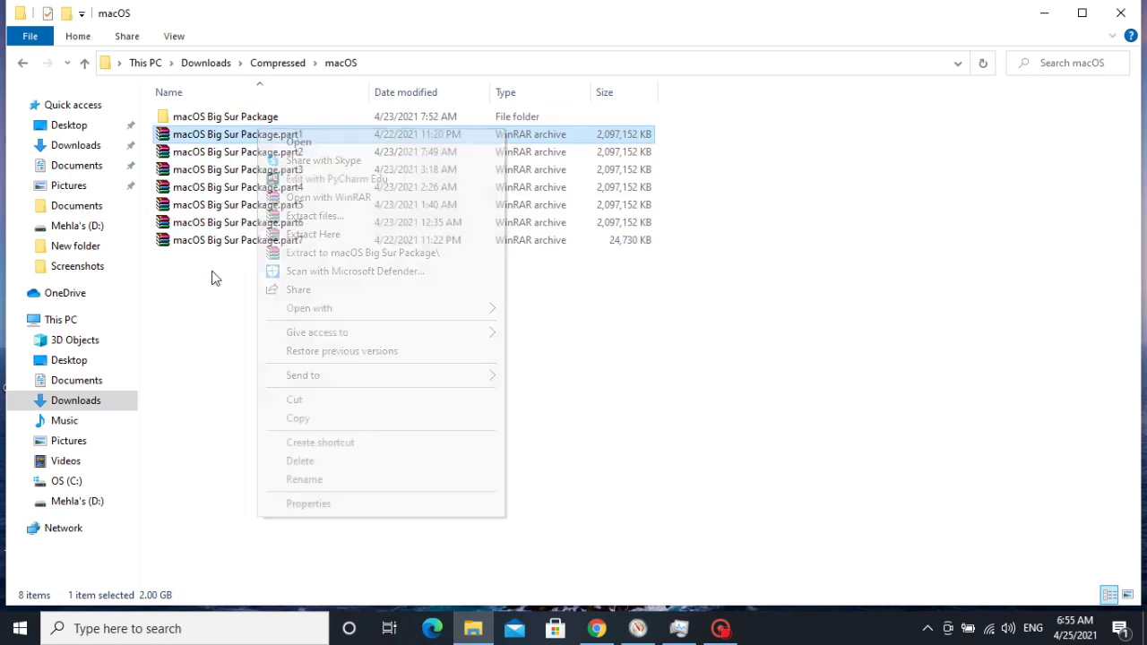
Open the extracted macOS Big Sur Package folder and the folder of the same name inside it.
click(226, 124)
double_click(226, 123)
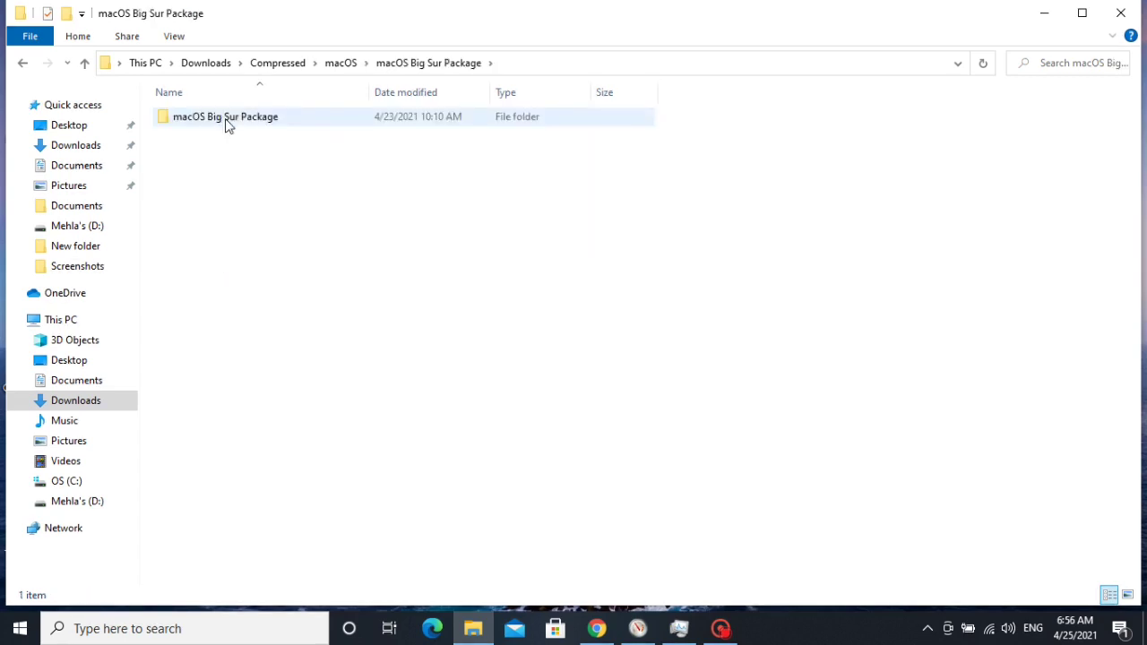
double_click(225, 123)
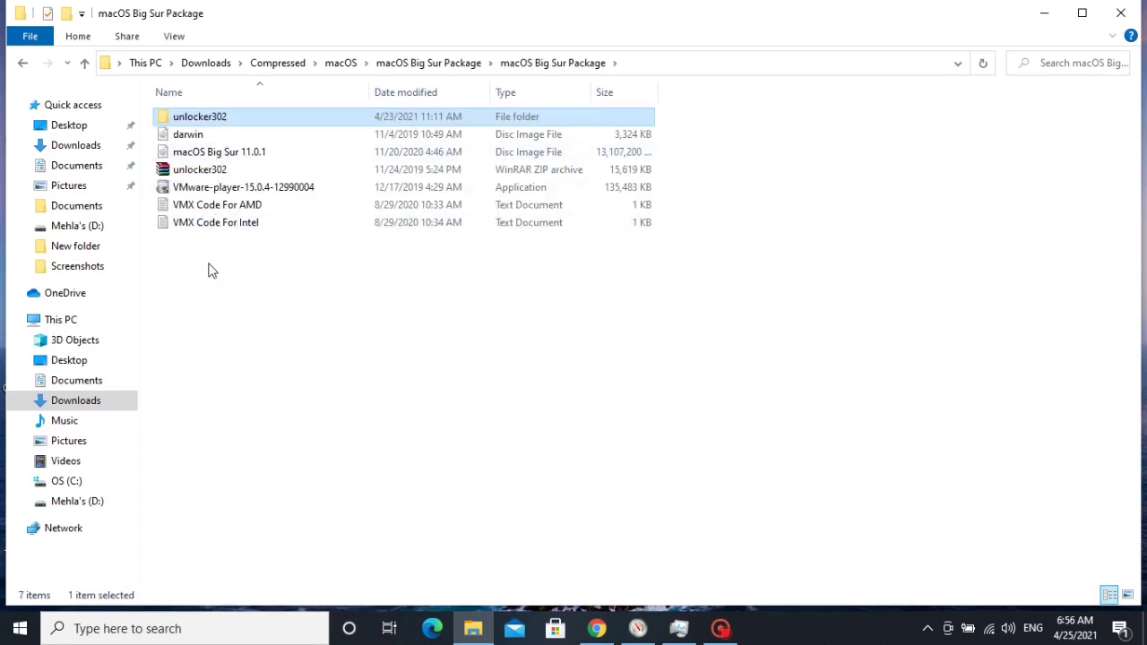
drag(210, 267, 265, 265)
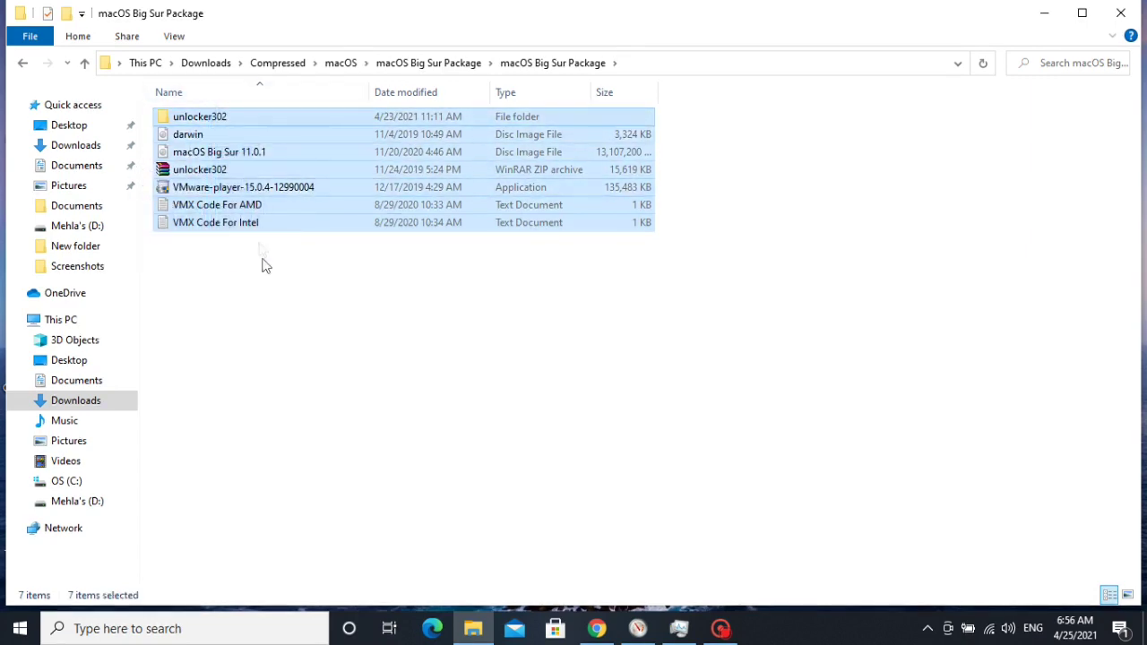
click(274, 294)
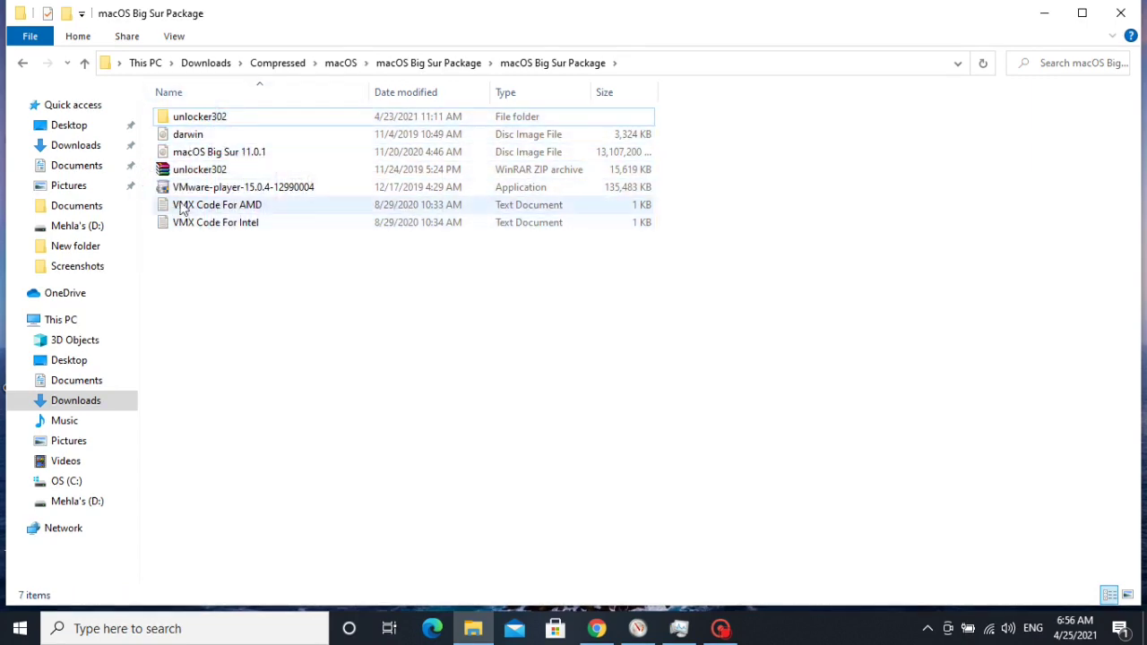
click(166, 176)
right_click(167, 174)
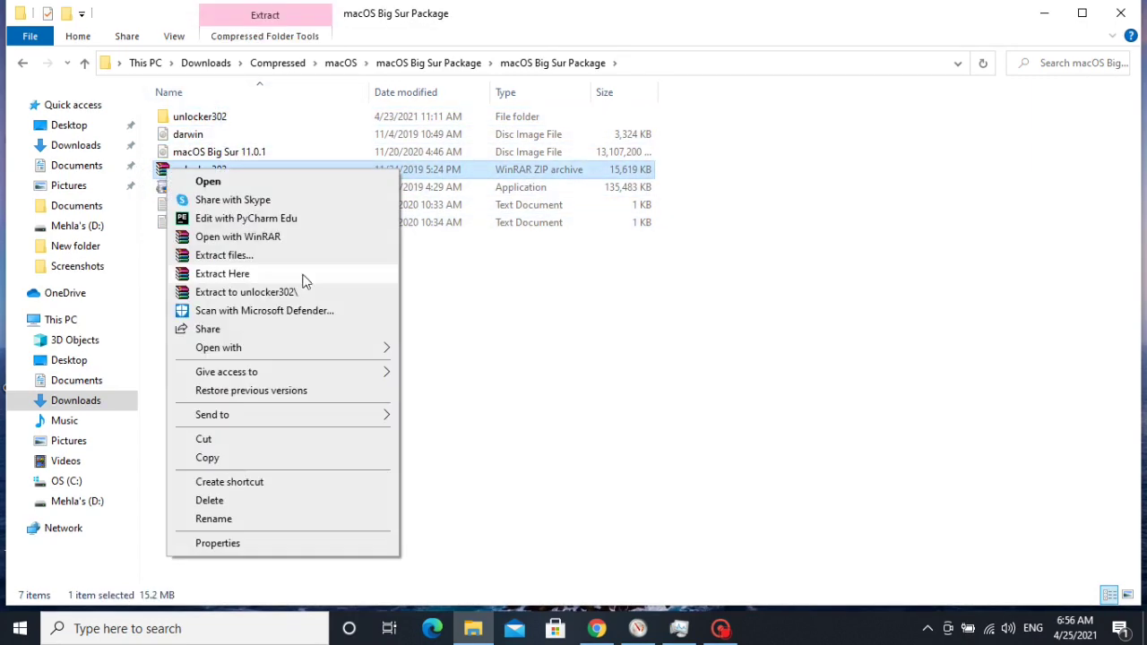
click(450, 308)
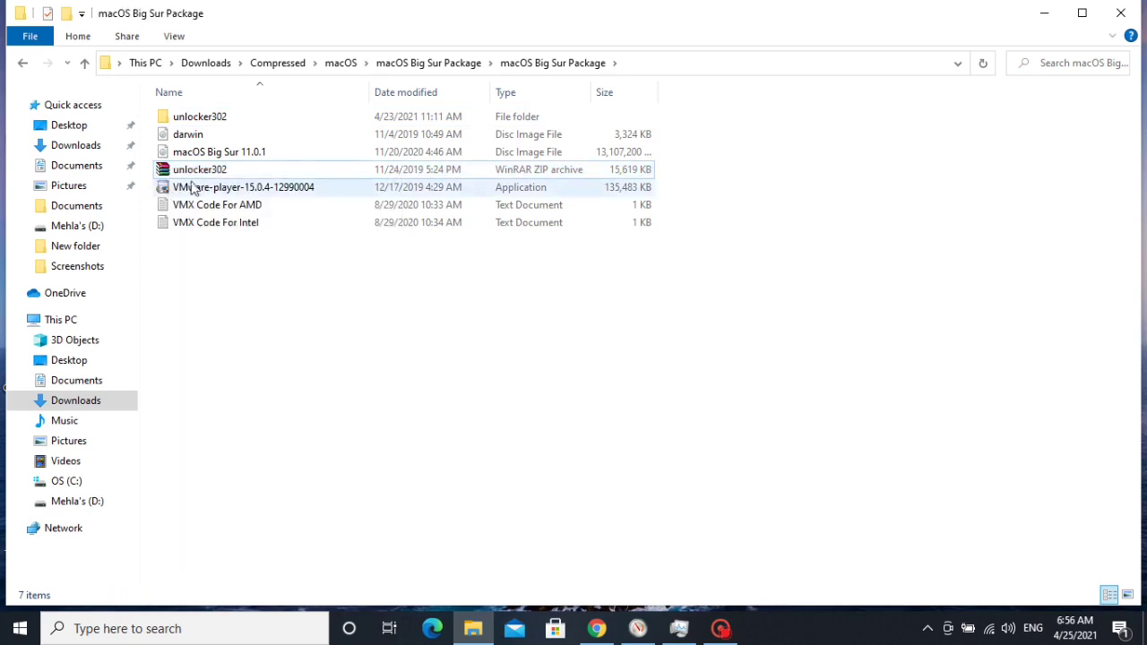
click(1044, 13)
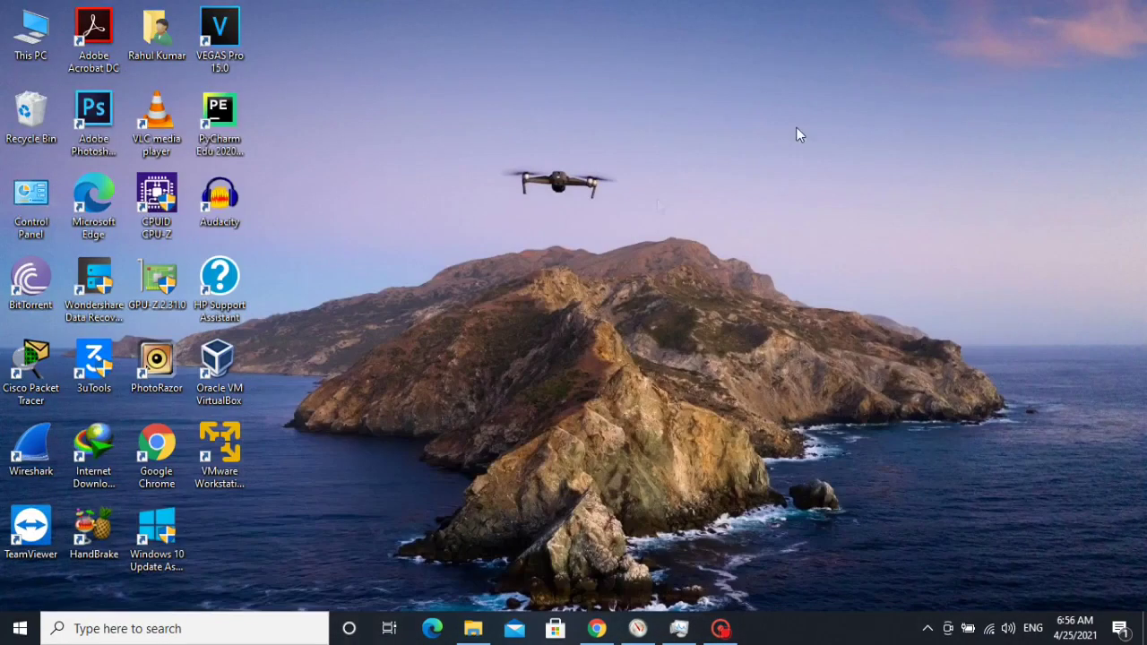
click(220, 448)
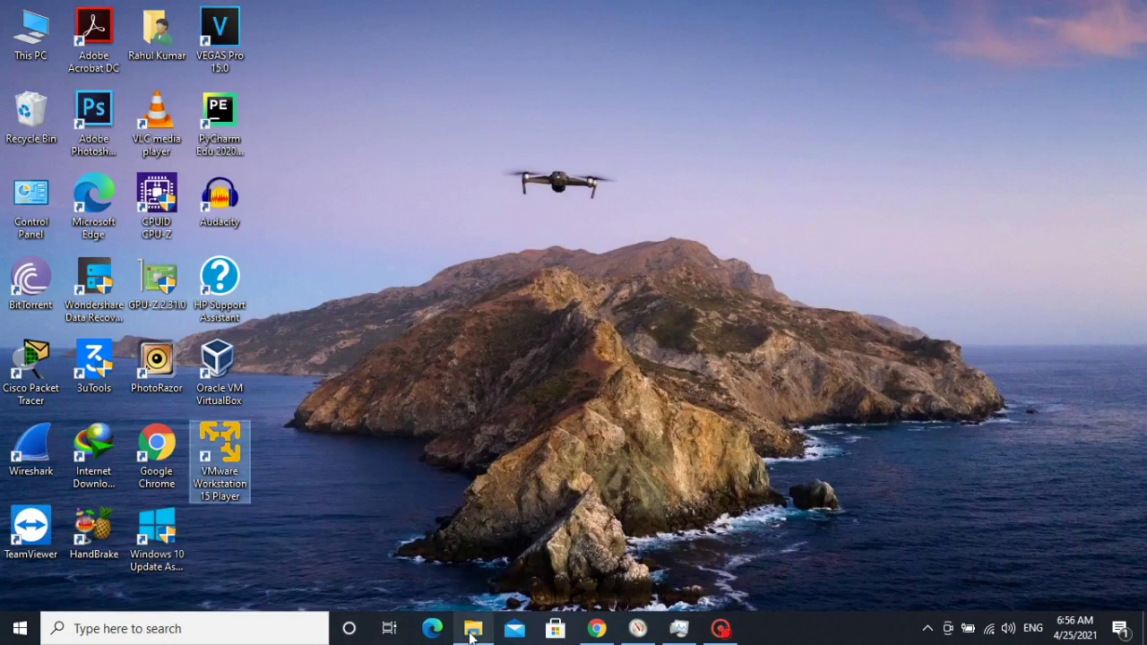
click(473, 628)
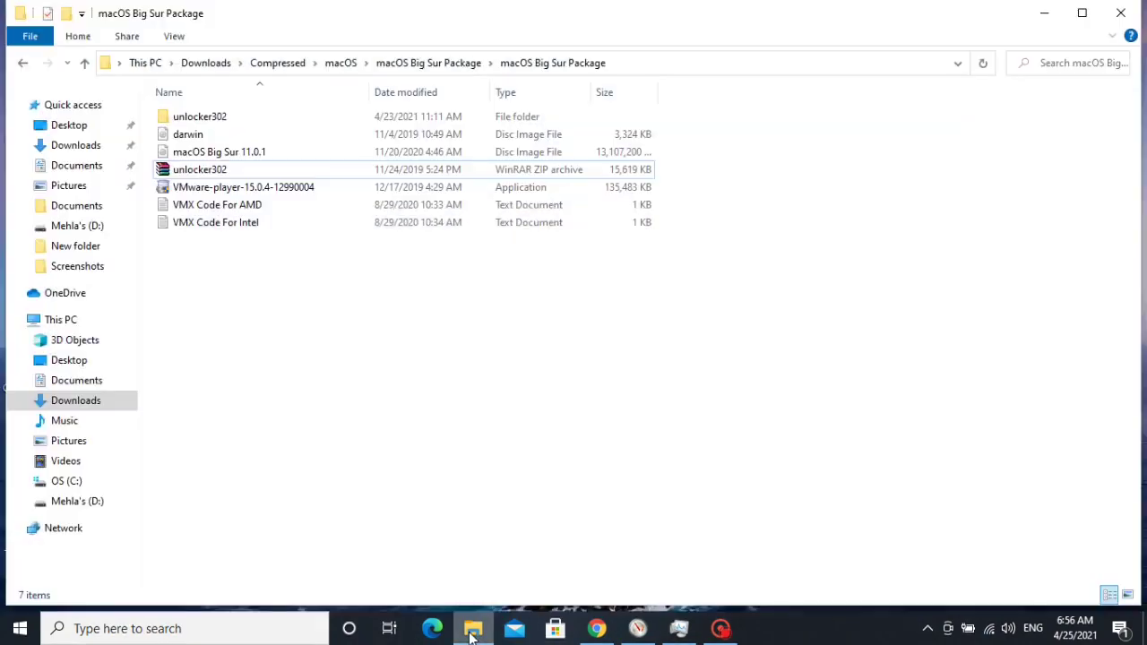
Run the win-install script from the unlocker302 folder as administrator.
click(183, 173)
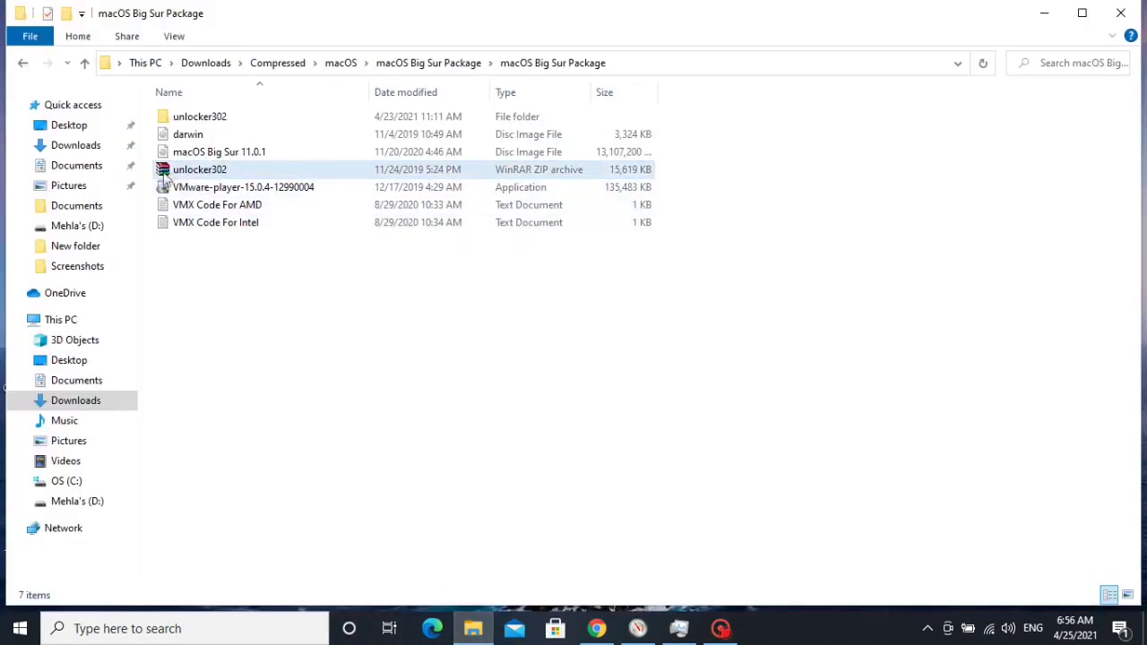
double_click(187, 119)
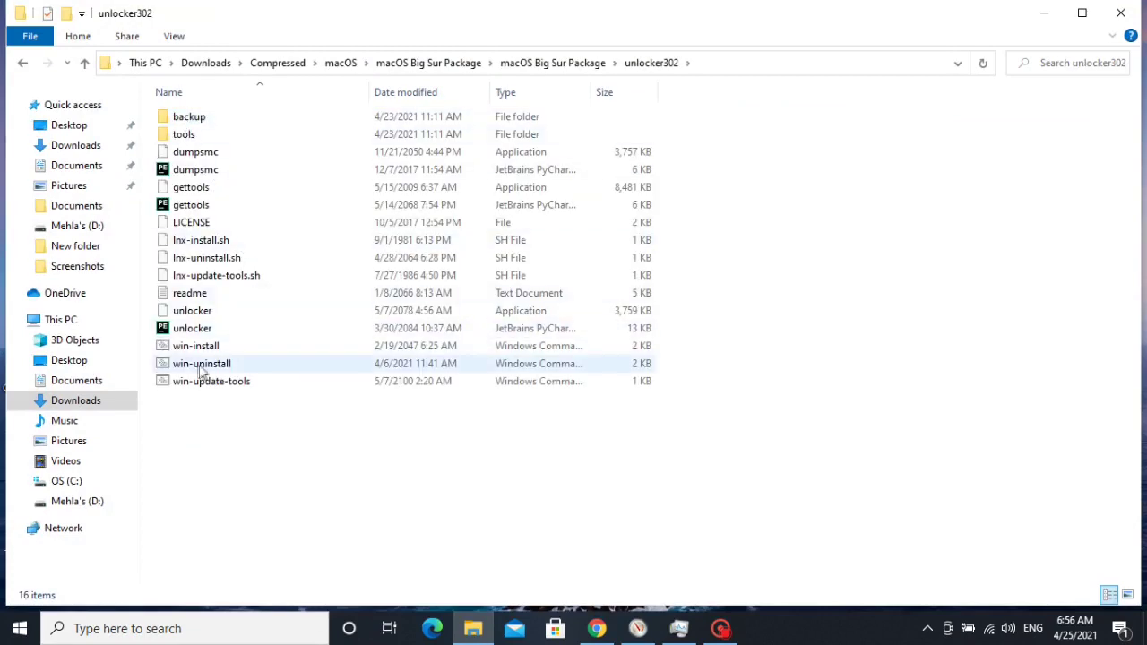
click(178, 347)
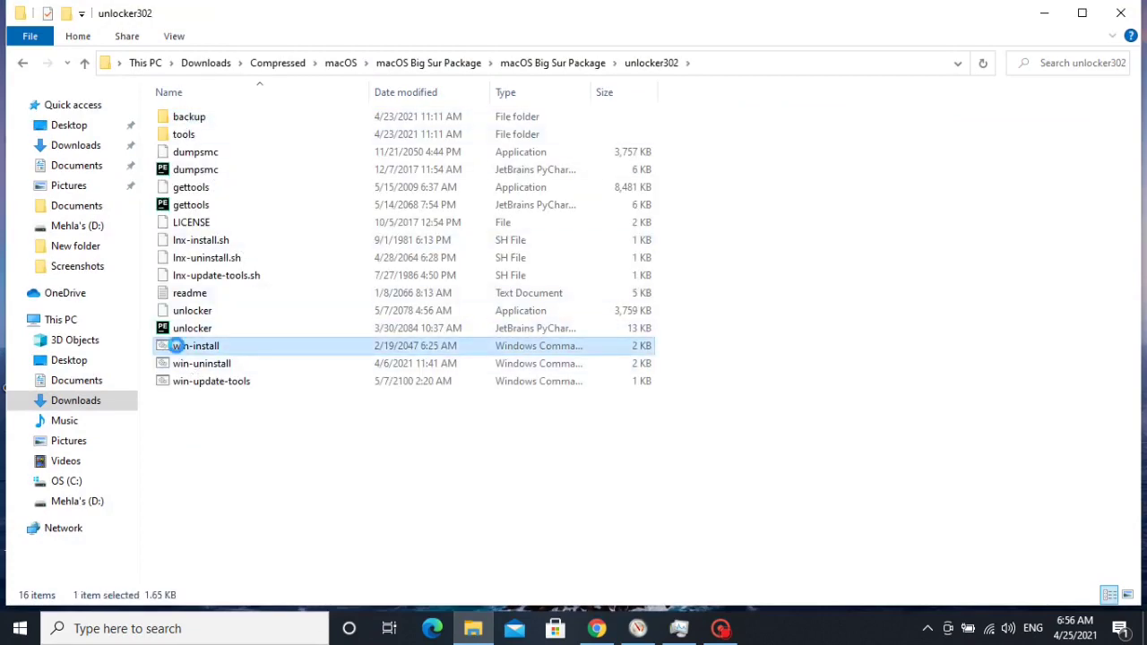
right_click(177, 347)
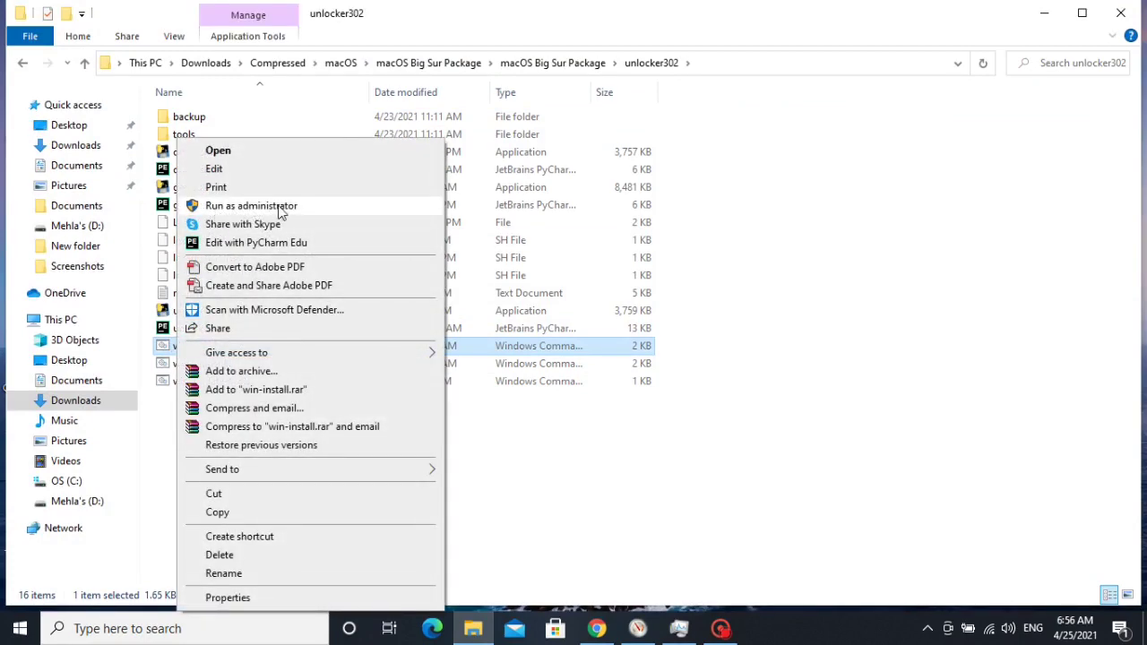
click(279, 208)
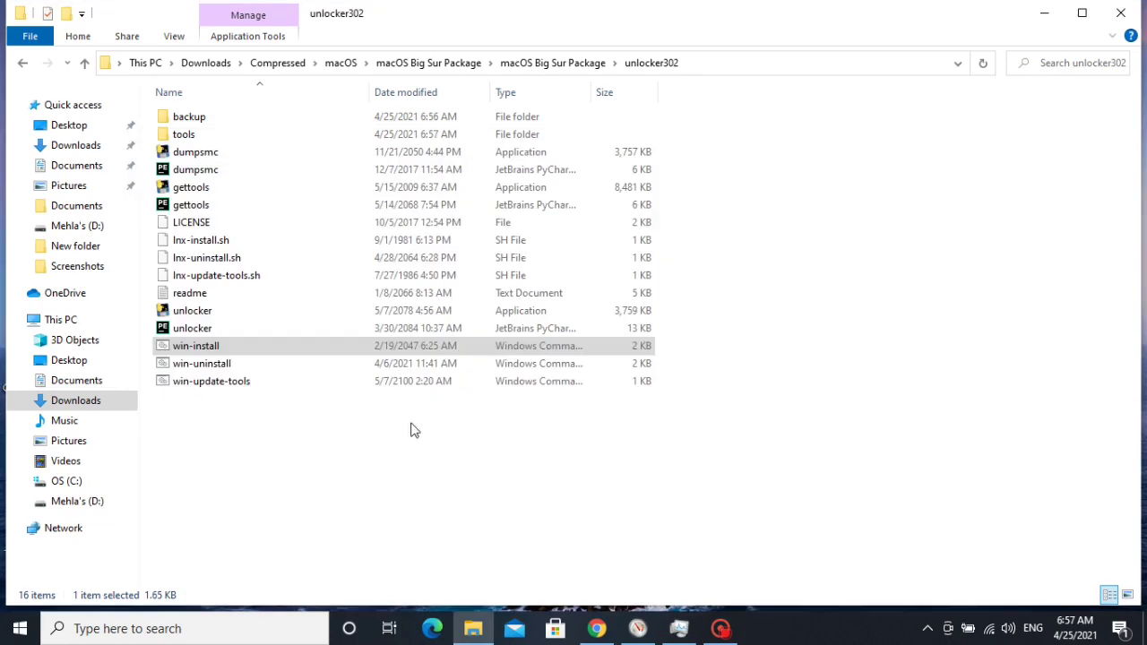
click(414, 428)
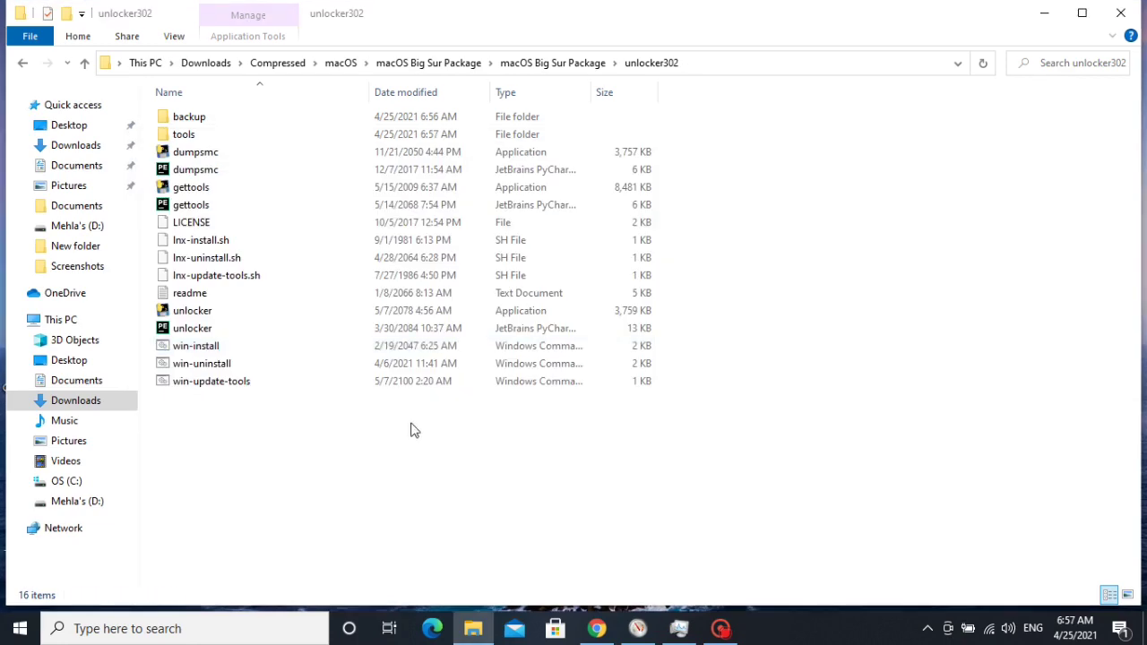
Return to the package folder, minimize File Explorer, and launch VMware Workstation 15 Player in a maximized window.
click(23, 66)
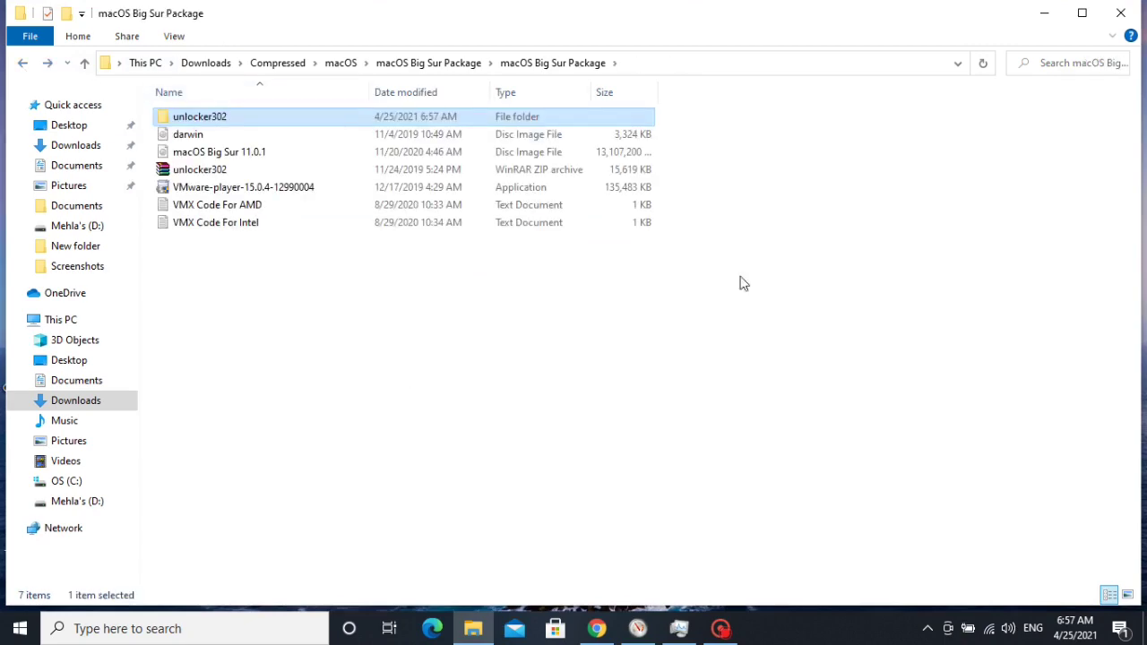
click(1044, 21)
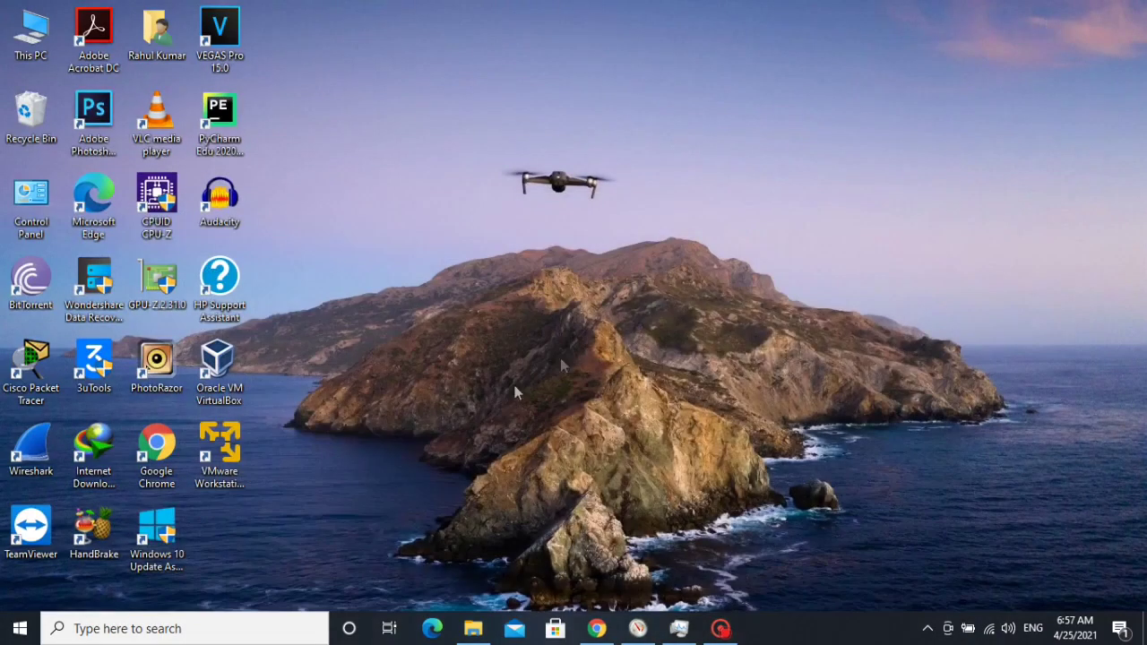
click(226, 446)
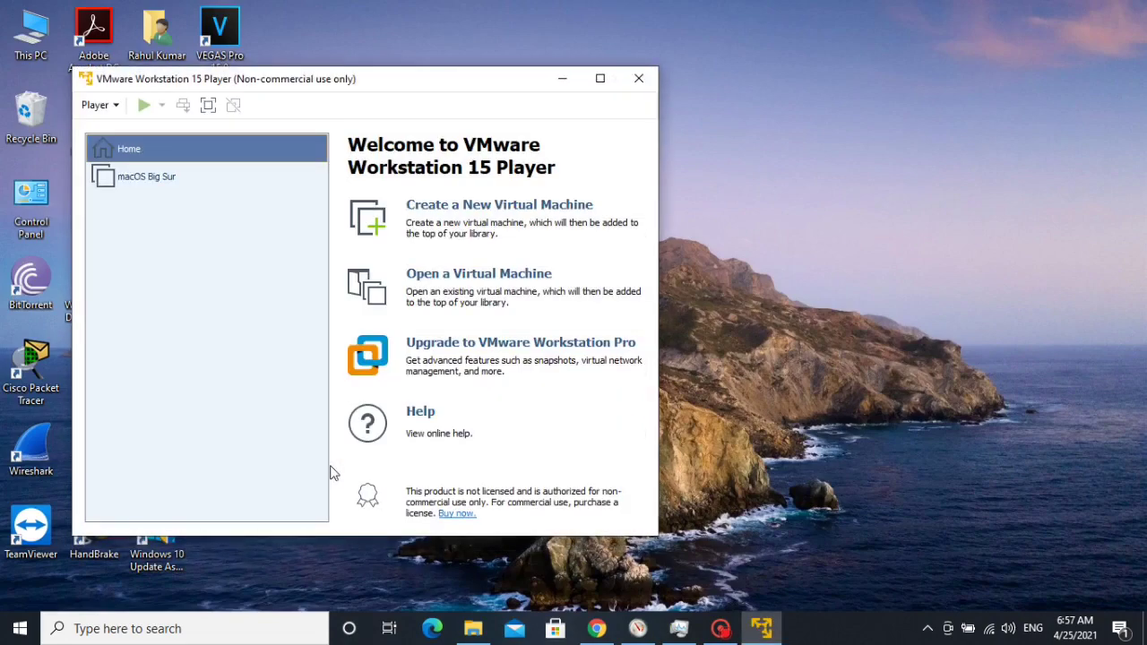
click(600, 78)
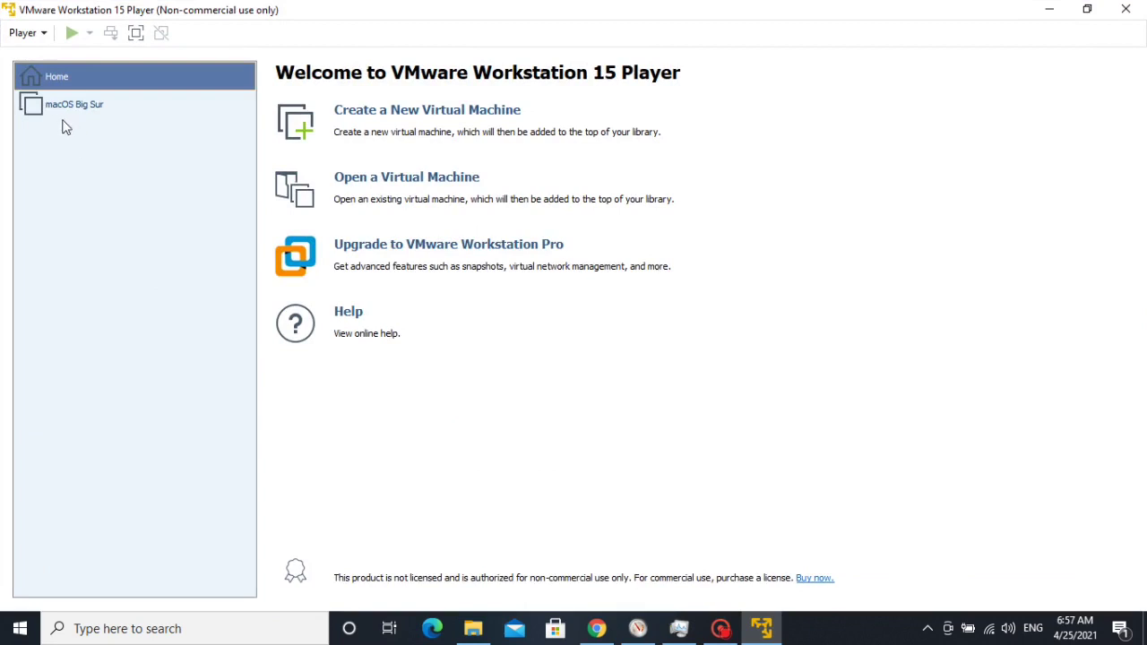
Start a new virtual machine with the operating system installed later, choosing Apple Mac OS X, version macOS 10.14, as the guest.
click(363, 118)
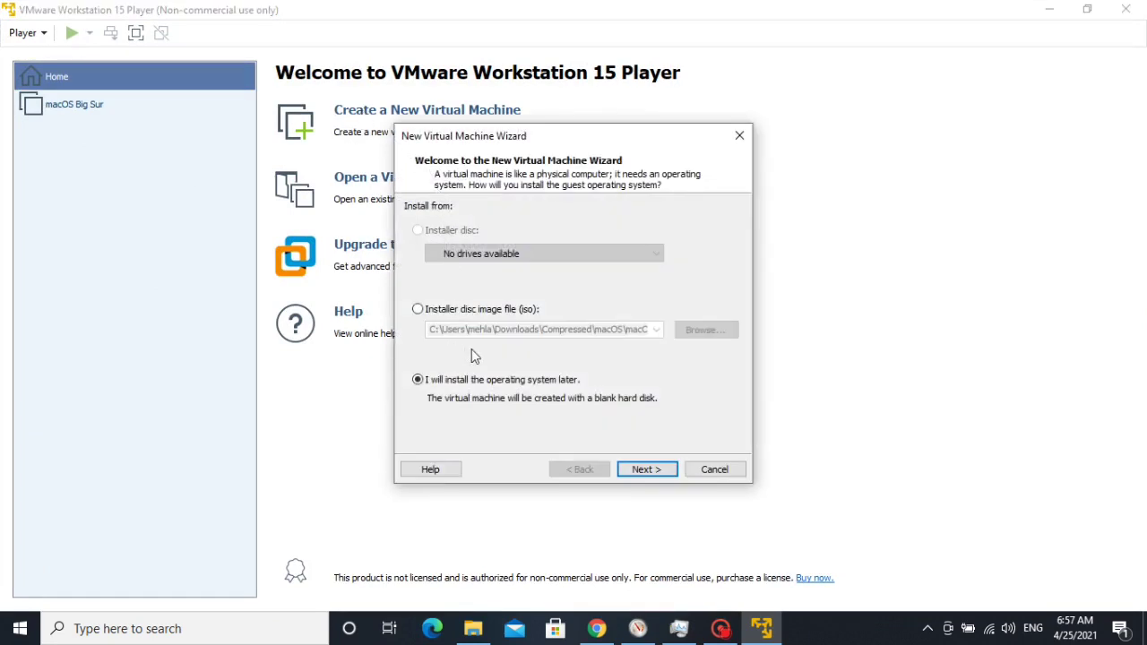
click(658, 472)
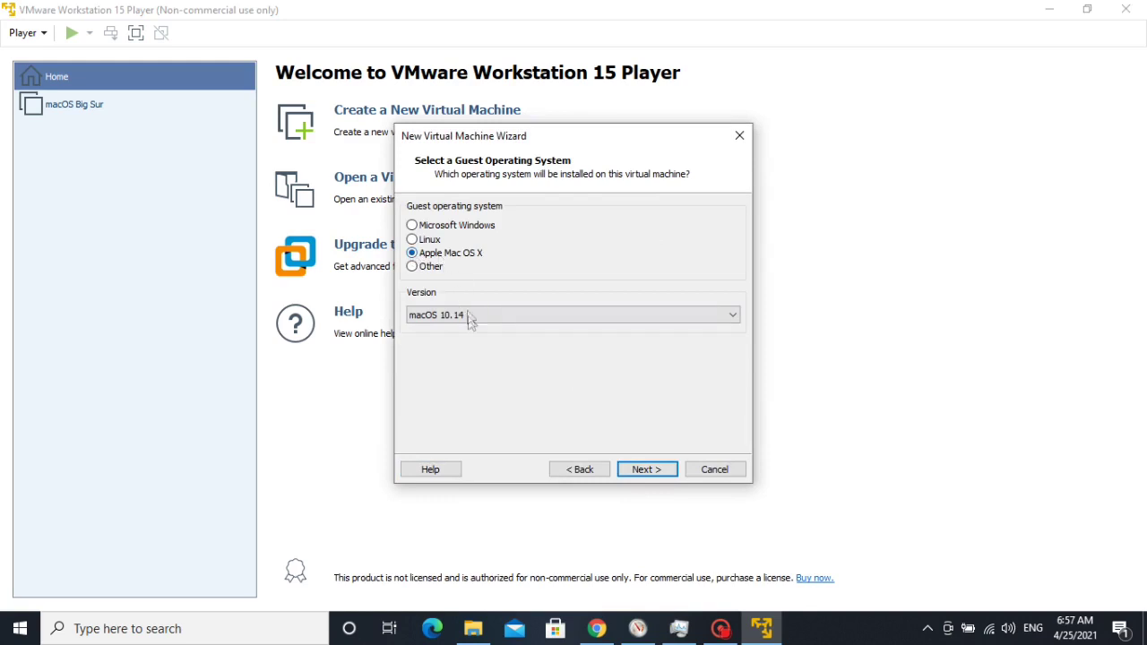
click(468, 315)
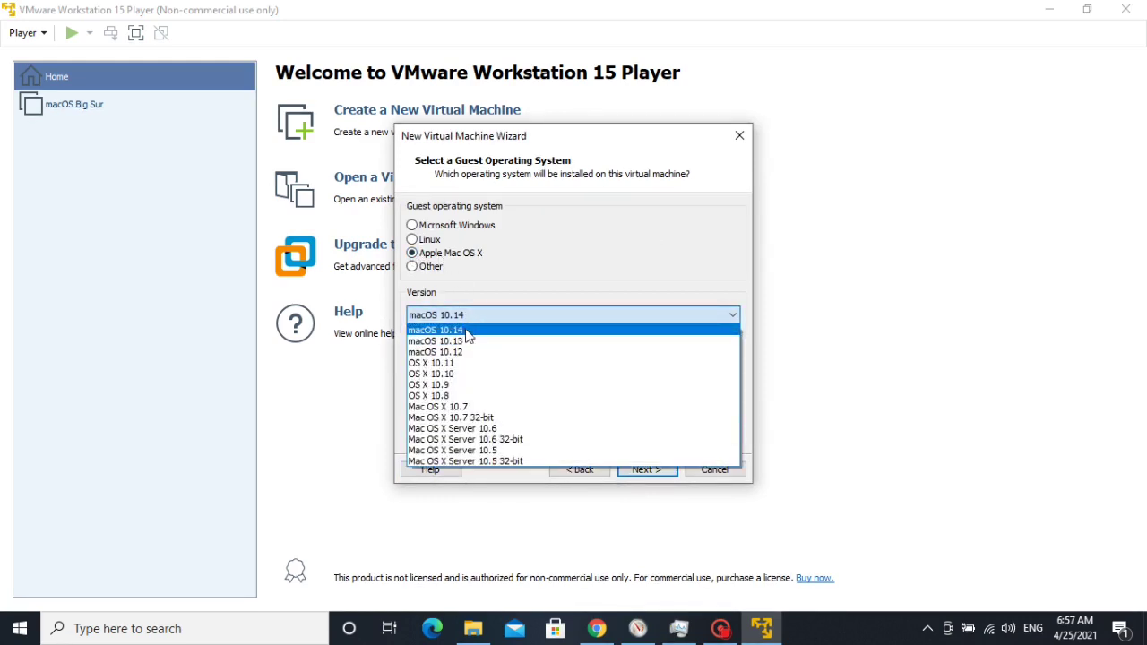
click(469, 331)
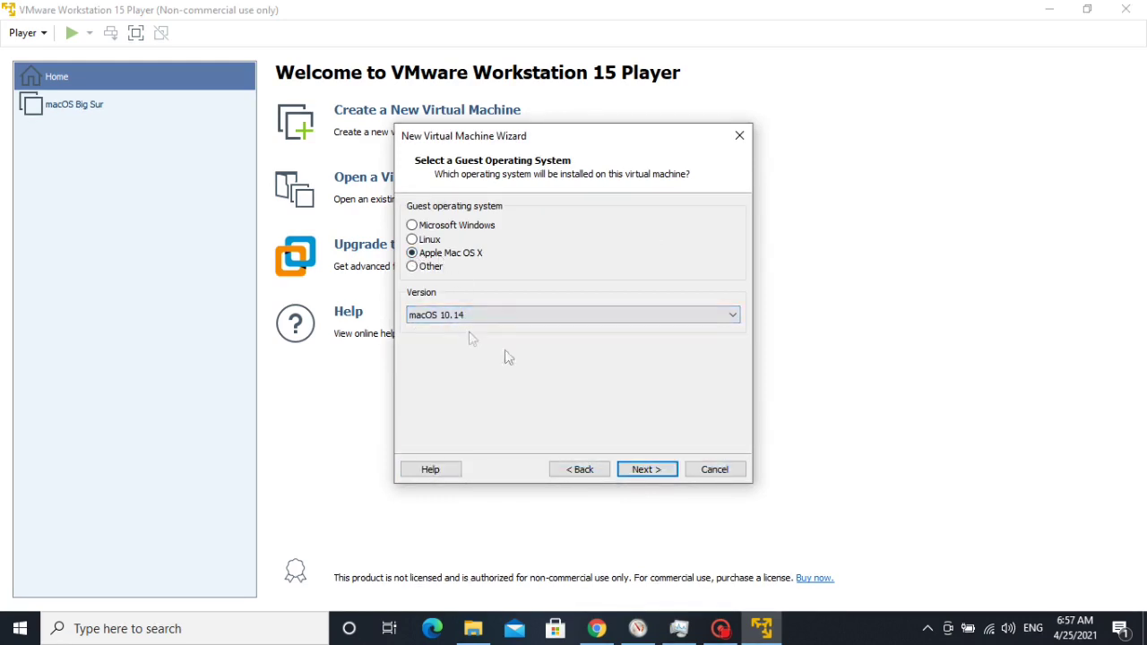
click(660, 469)
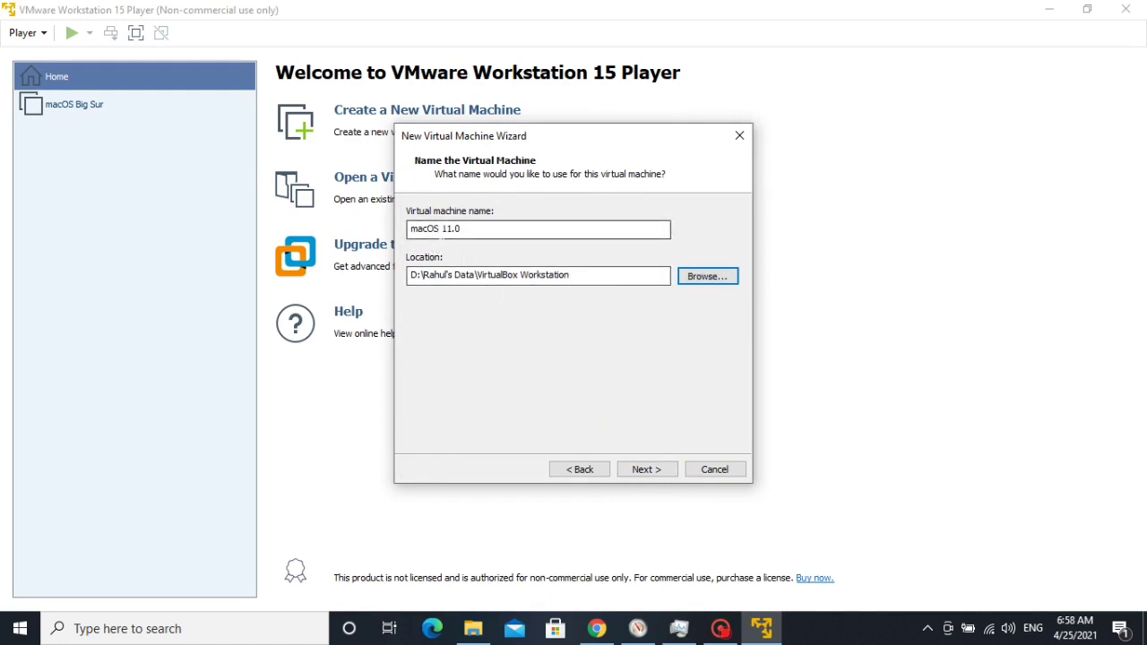
Accept the name macOS 11.0 and the VirtualBox Workstation location, and store the 40 GB virtual disk as a single file.
click(488, 275)
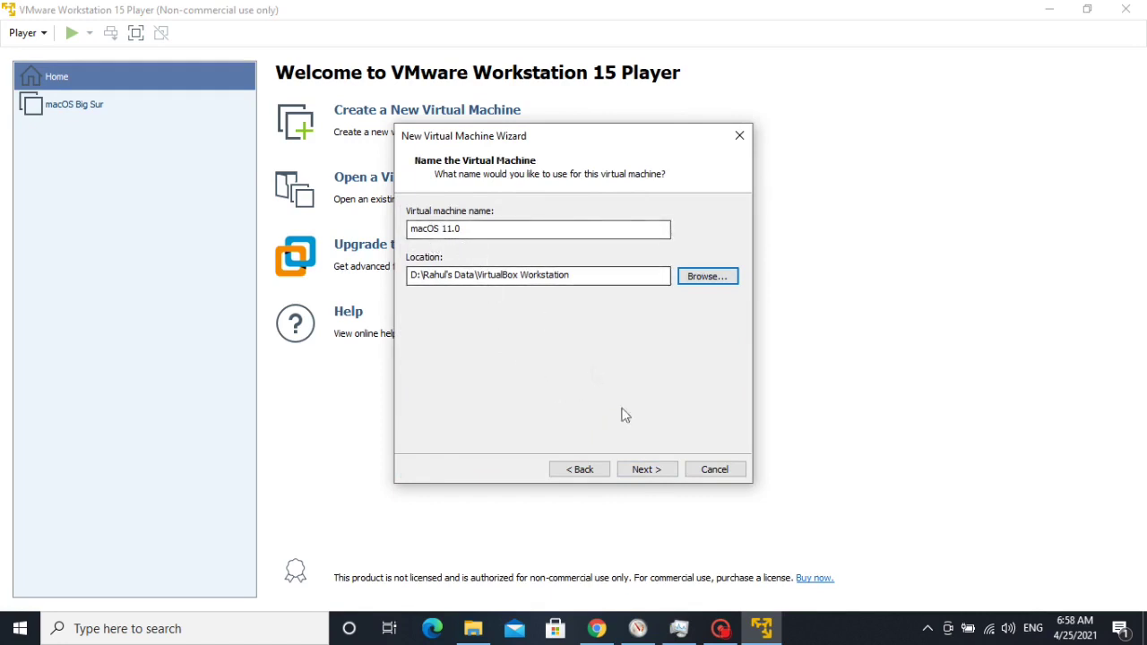
click(646, 469)
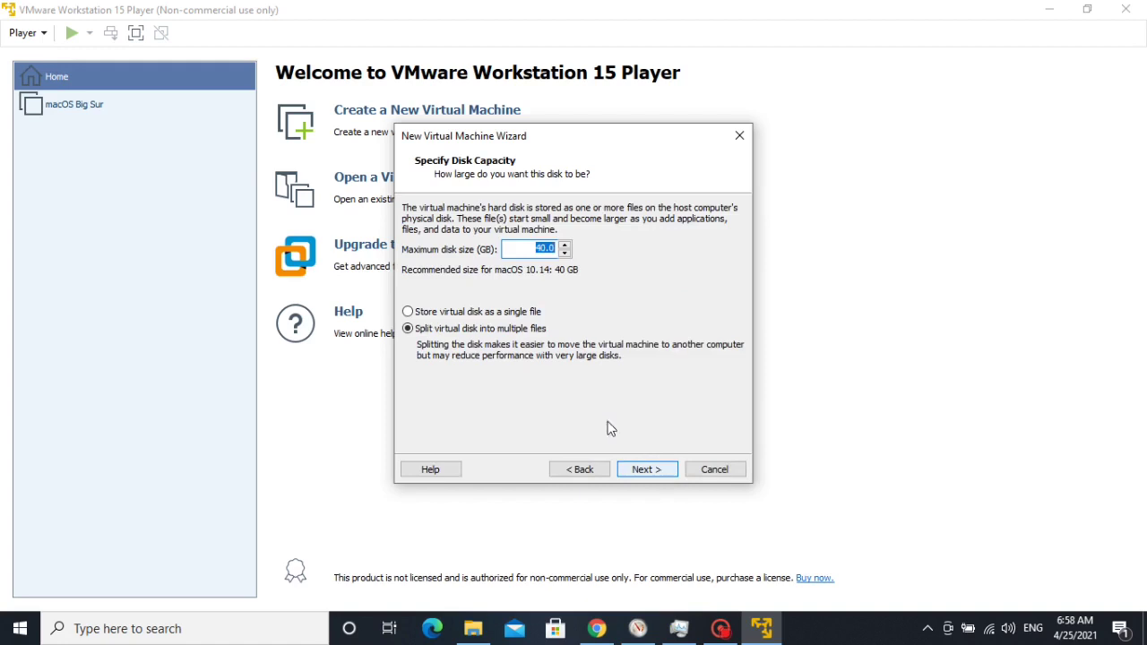
click(407, 312)
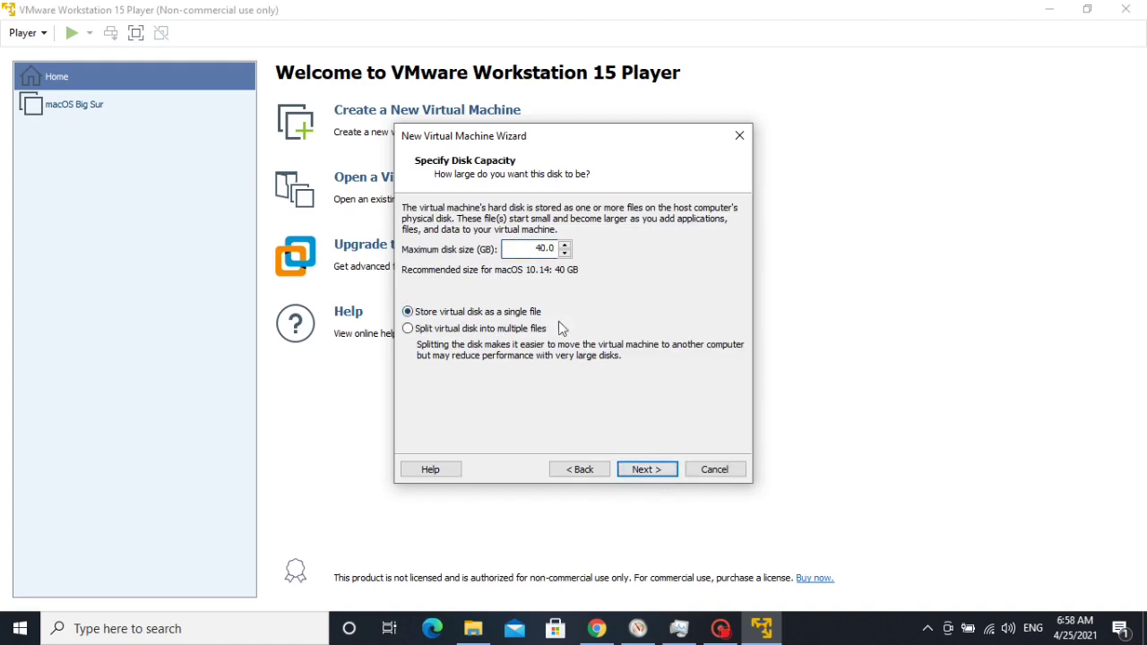
click(650, 471)
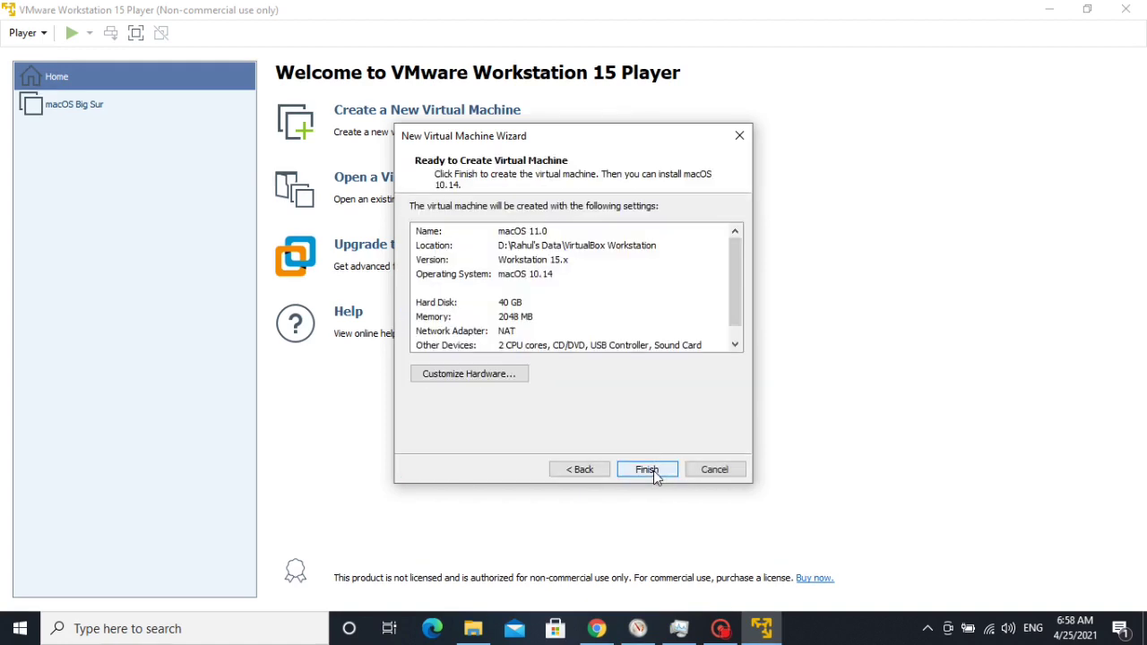
Customize the virtual machine's hardware with 4096 MB of memory and Virtualize Intel VT-x/EPT or AMD-V/RVI enabled for the processors.
click(515, 381)
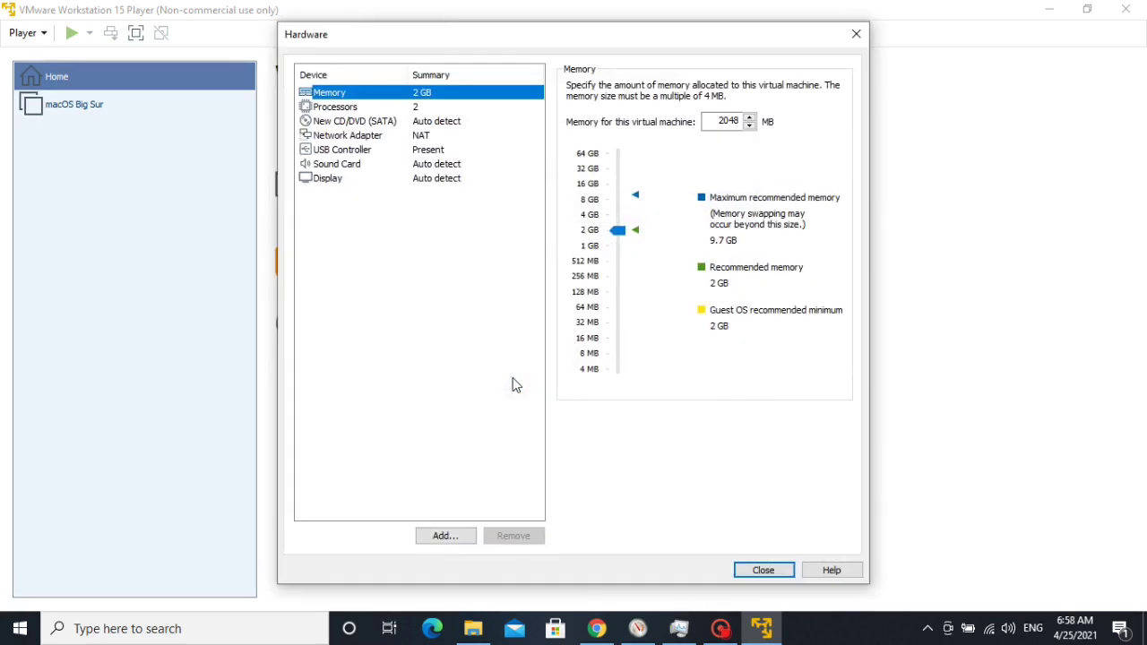
mouse_move(623, 237)
mouse_down()
mouse_move(624, 222)
mouse_move(631, 240)
mouse_up()
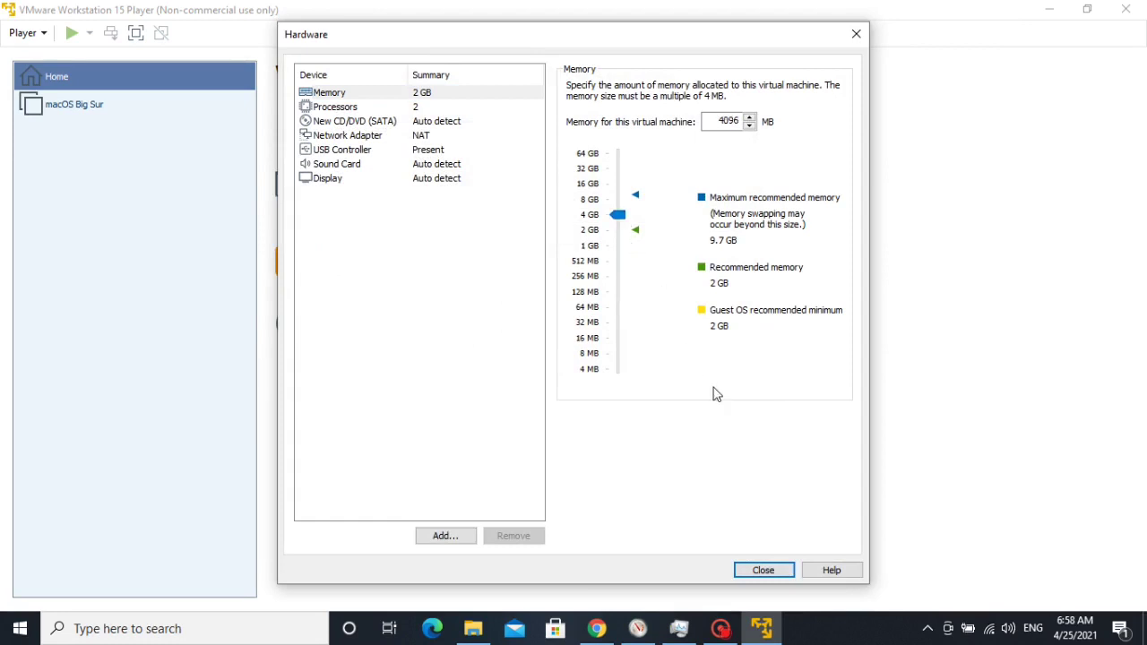
click(416, 109)
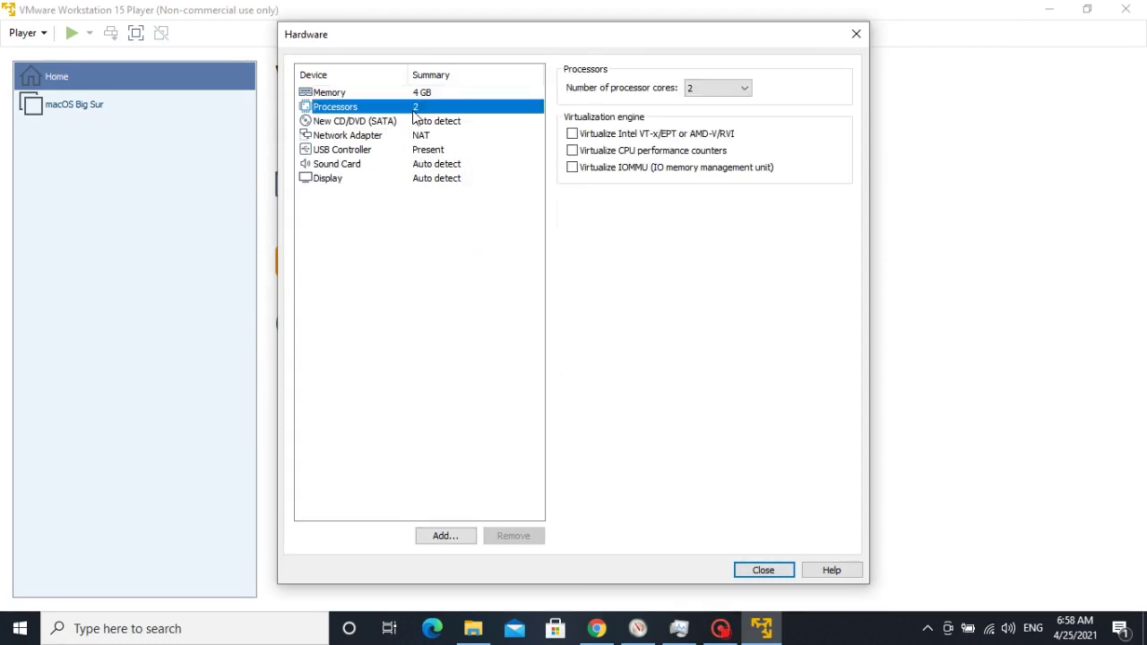
click(572, 134)
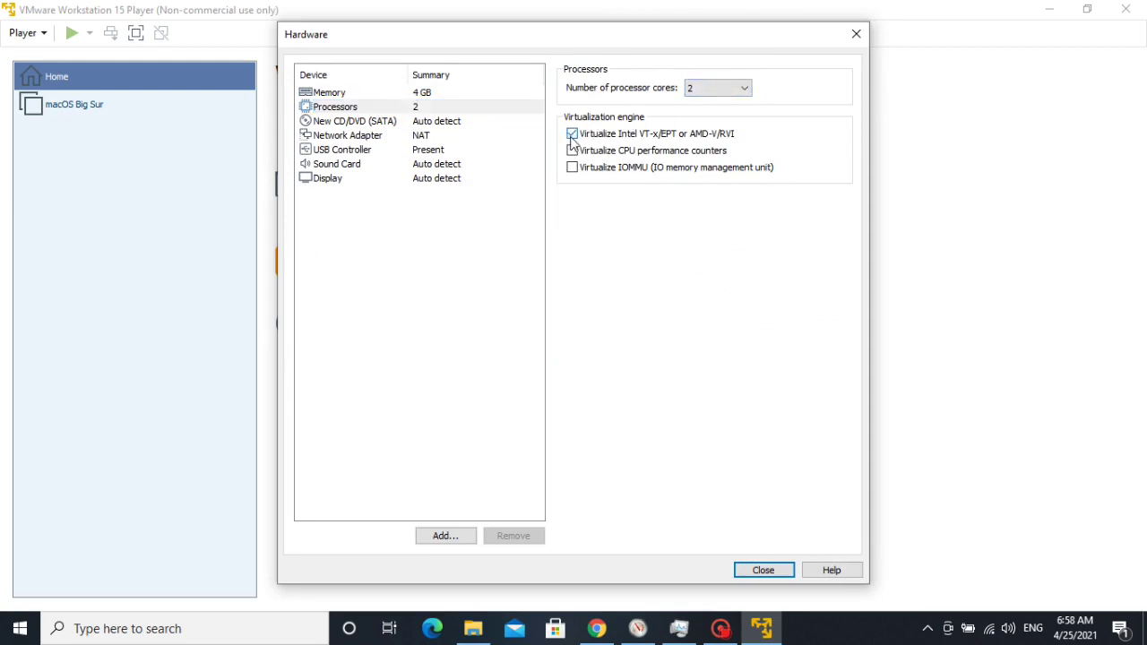
Set the virtual CD/DVD drive to use the macOS Big Sur 11.0.1 ISO image from the macOS Big Sur Package folder.
click(438, 123)
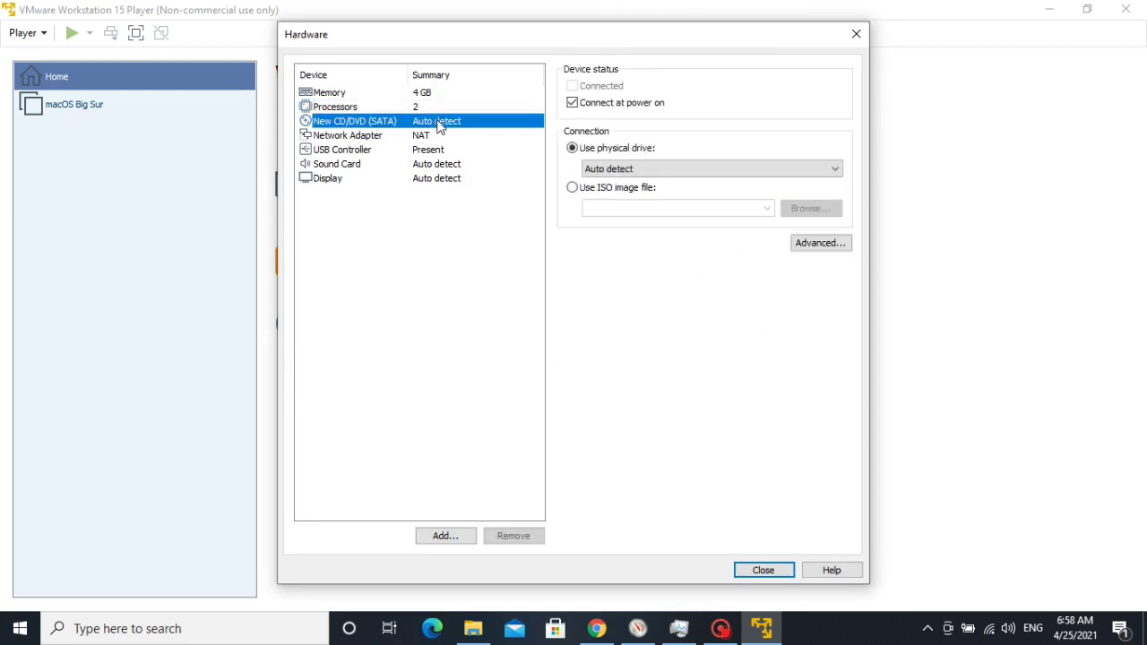
click(573, 190)
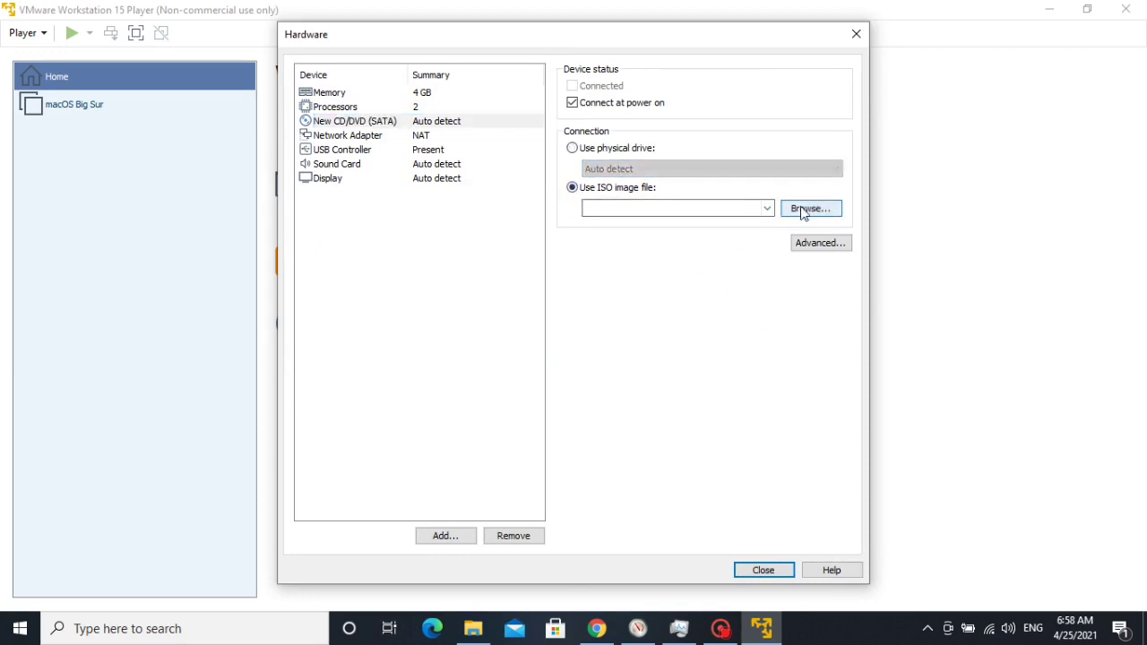
click(797, 208)
double_click(479, 171)
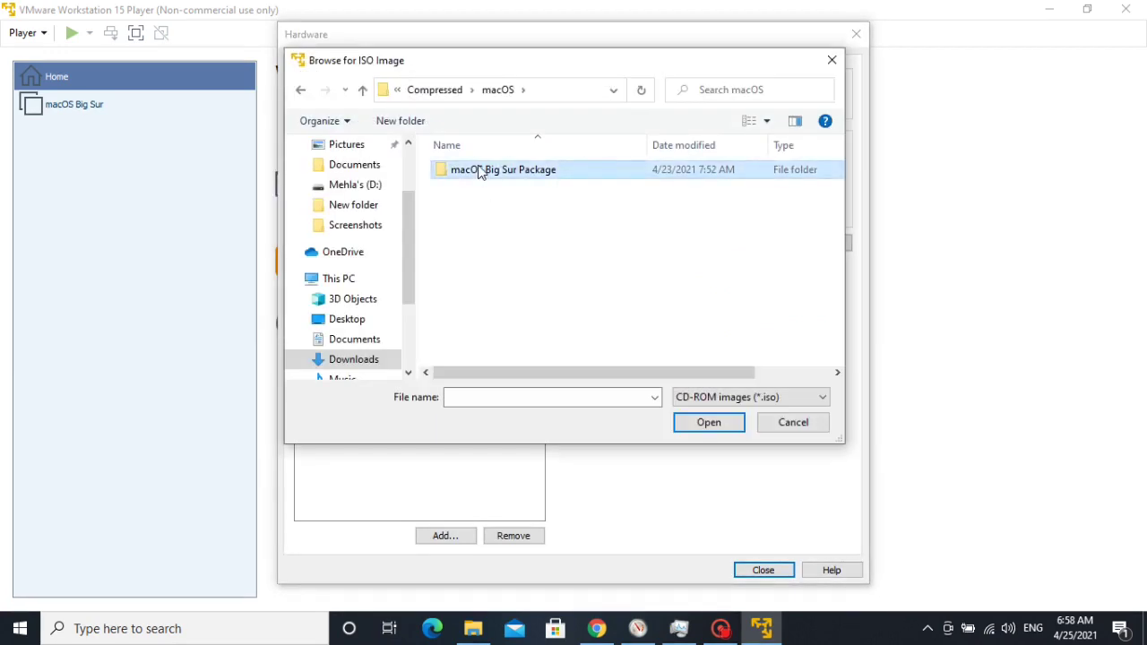
double_click(497, 171)
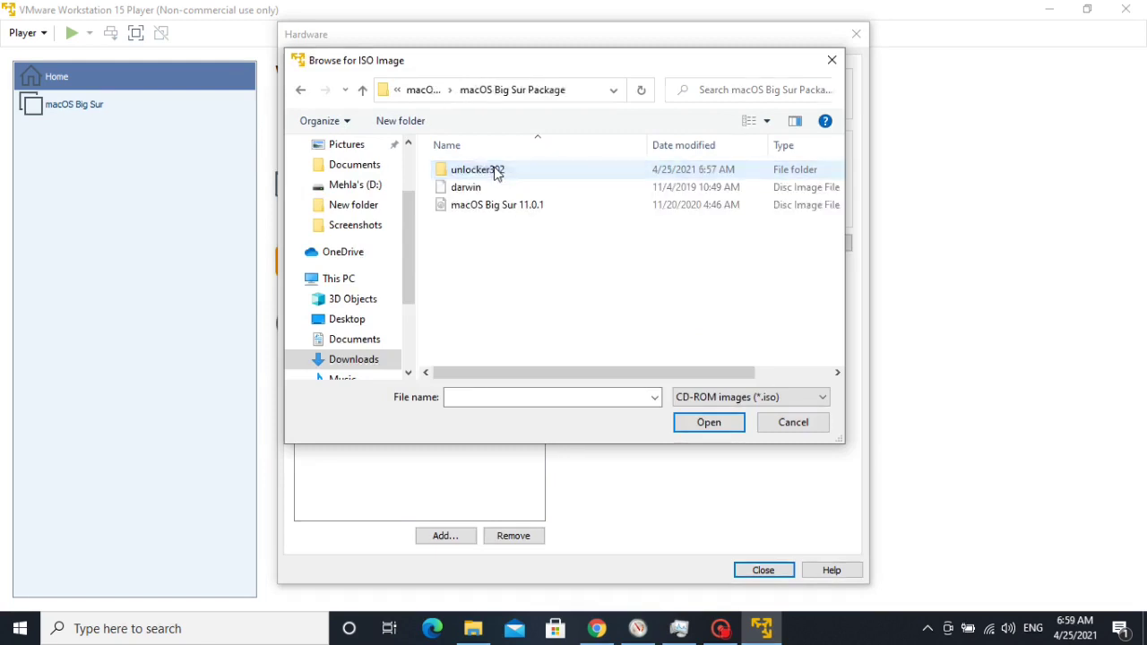
double_click(531, 206)
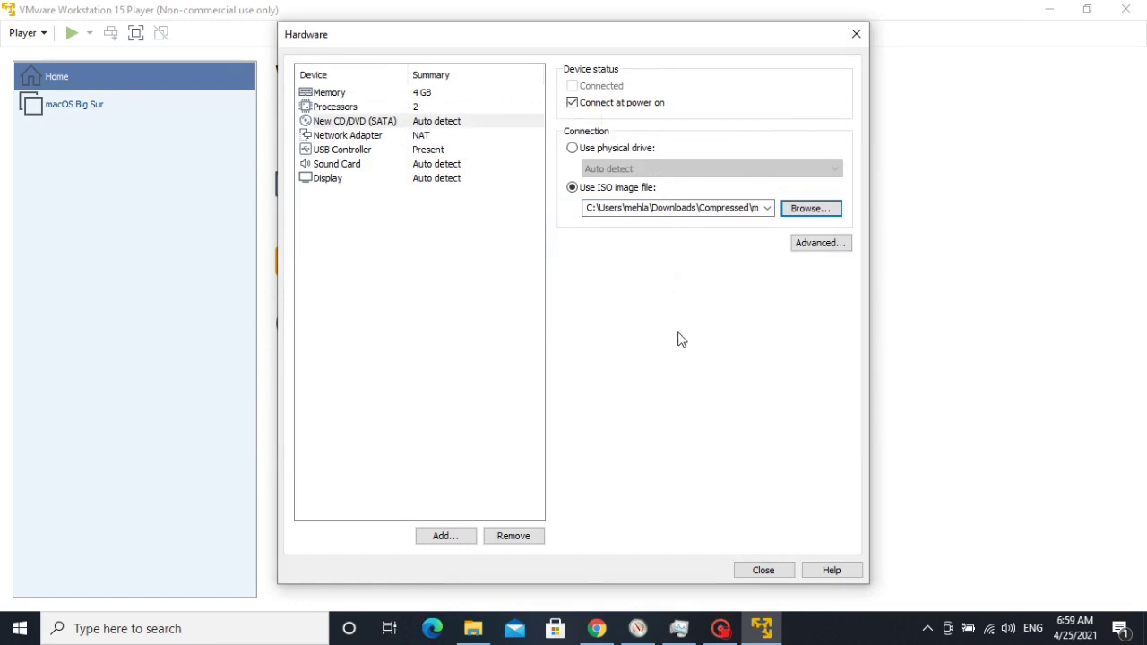
Set the USB controller to USB 2.0 with all USB input devices shown, and finish creating the virtual machine.
click(433, 152)
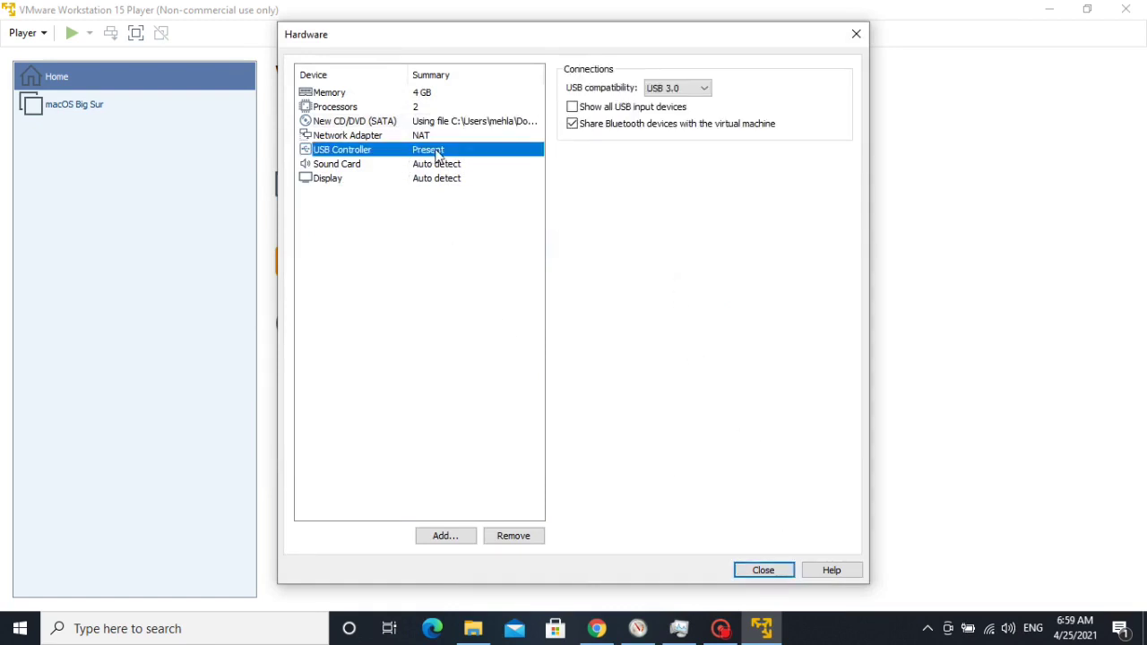
click(574, 106)
click(695, 88)
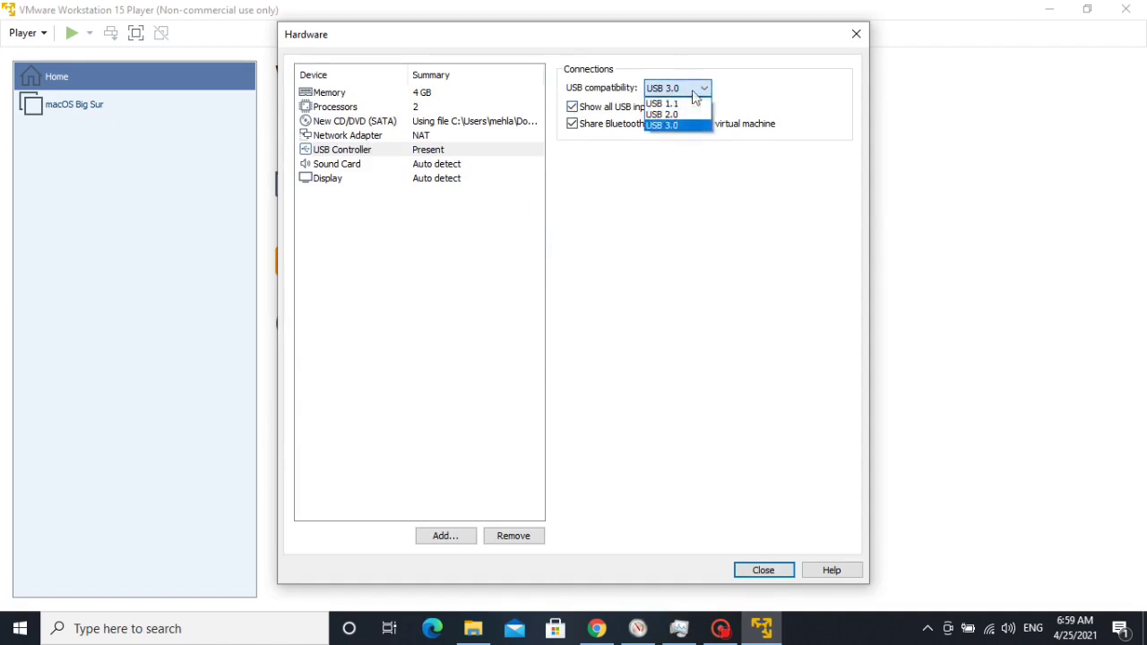
click(690, 115)
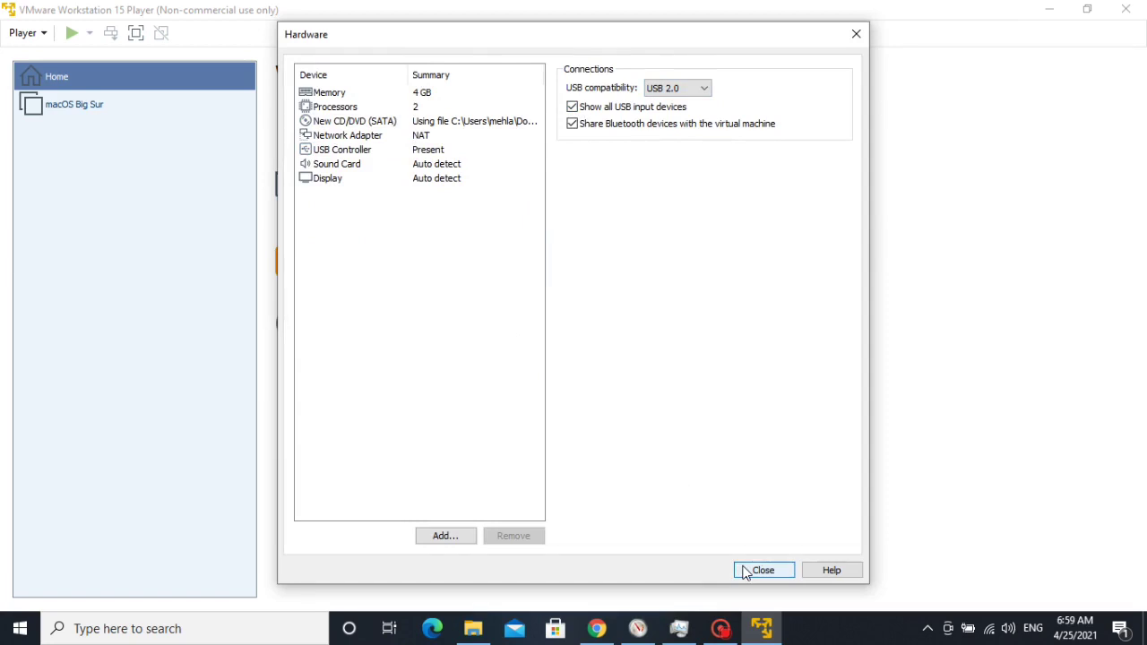
click(744, 572)
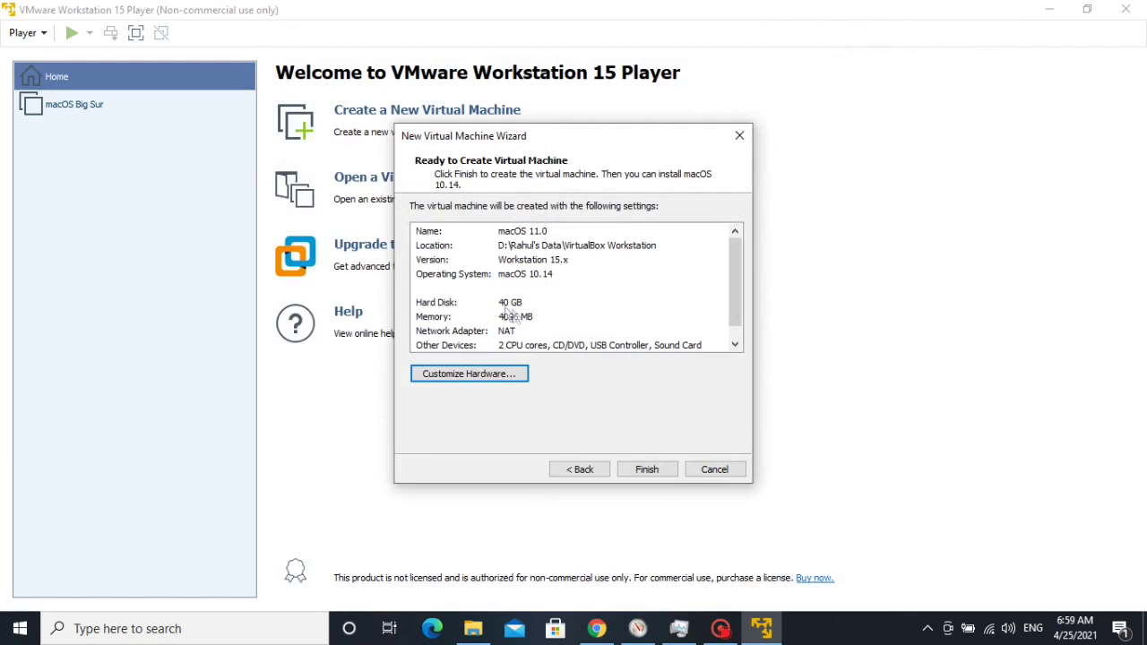
click(638, 470)
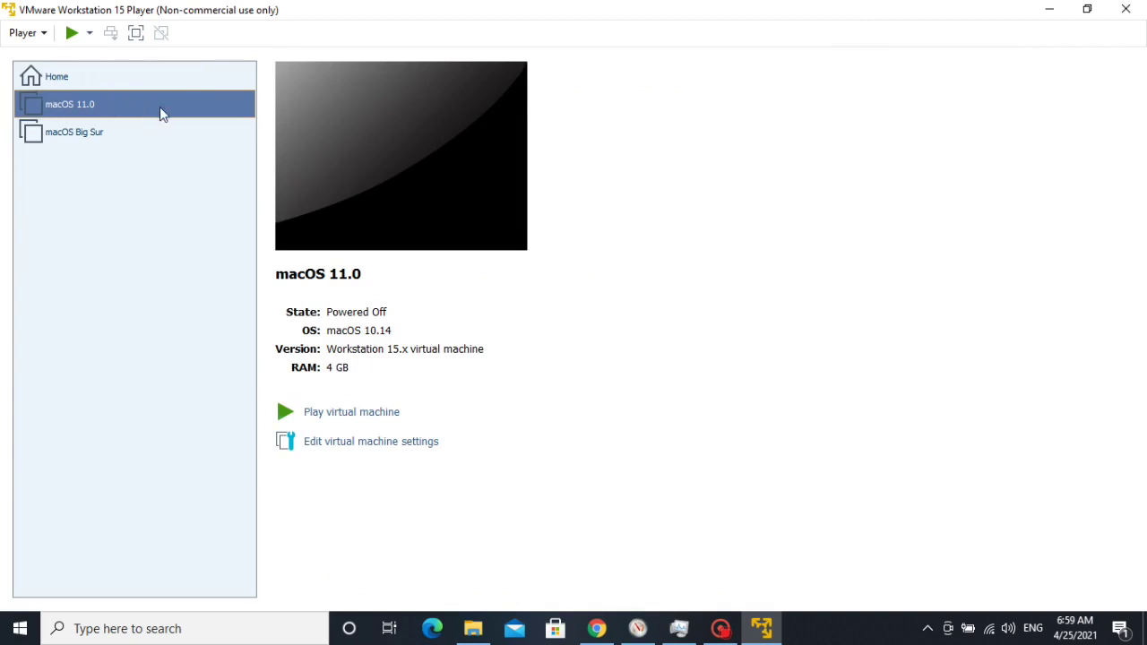
Switch to File Explorer, open the VMX Code For Intel text file from the package folder, and copy all four lines.
click(475, 629)
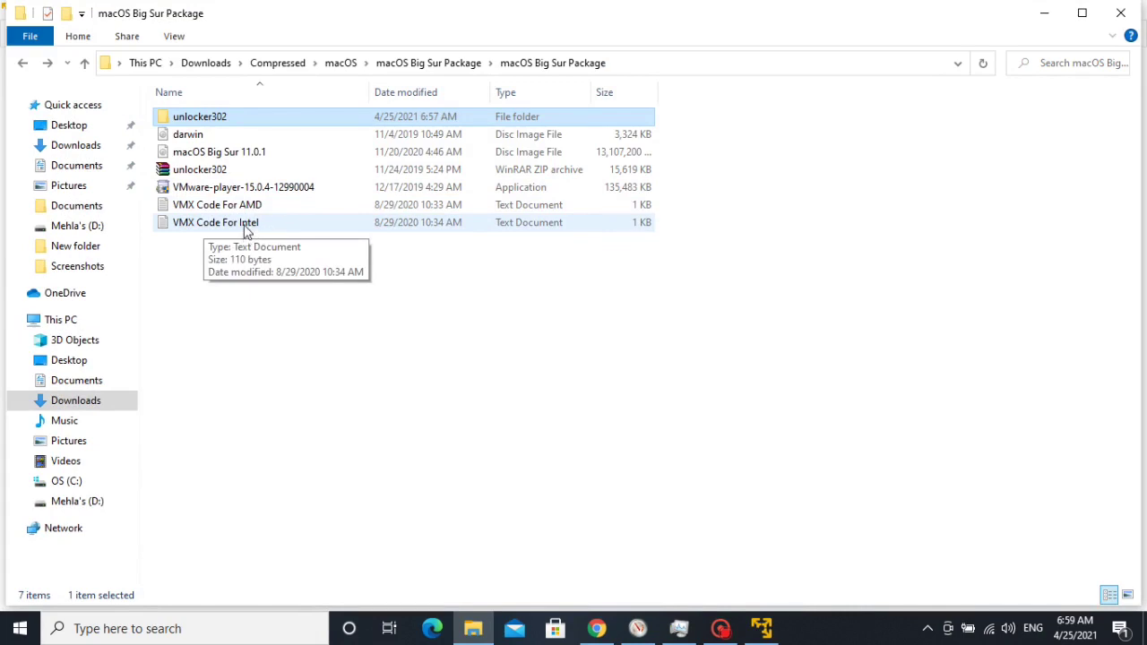
double_click(248, 229)
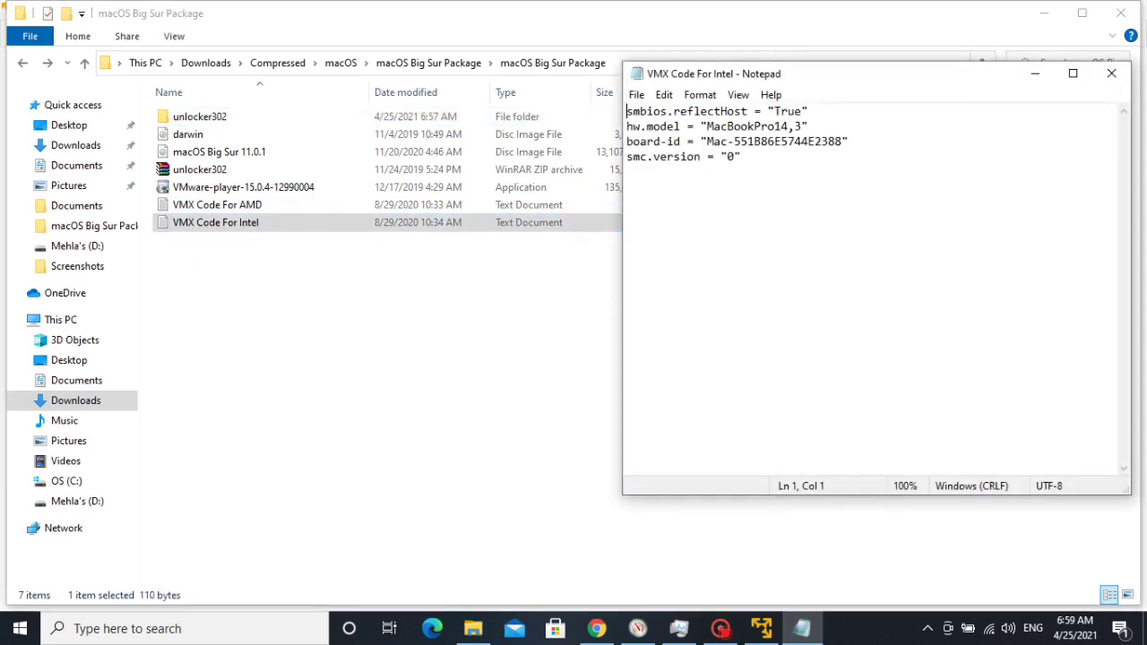
drag(740, 157, 626, 111)
key(ctrl+c)
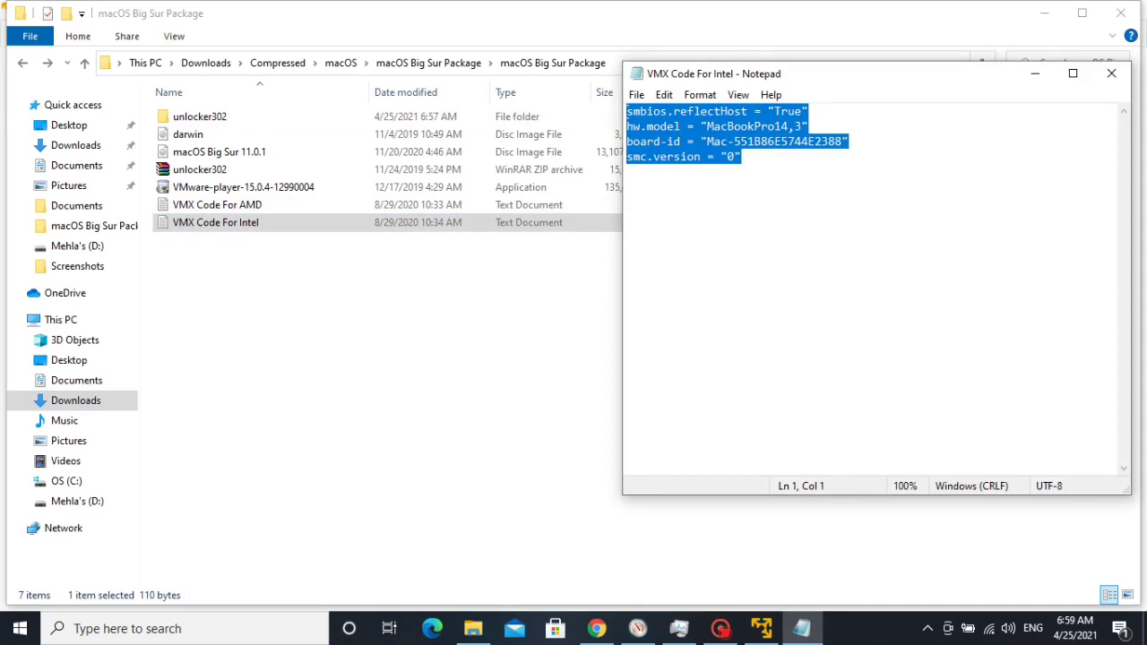
click(681, 157)
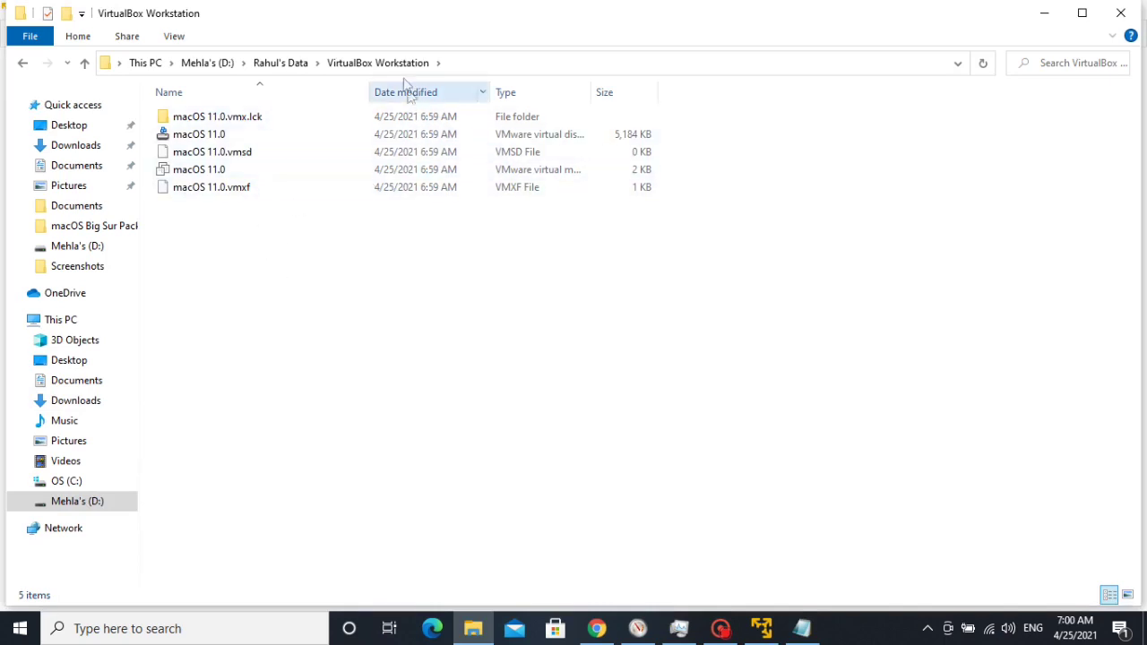
Open the macOS 11.0 virtual machine configuration file from the VirtualBox Workstation folder in Notepad.
click(192, 172)
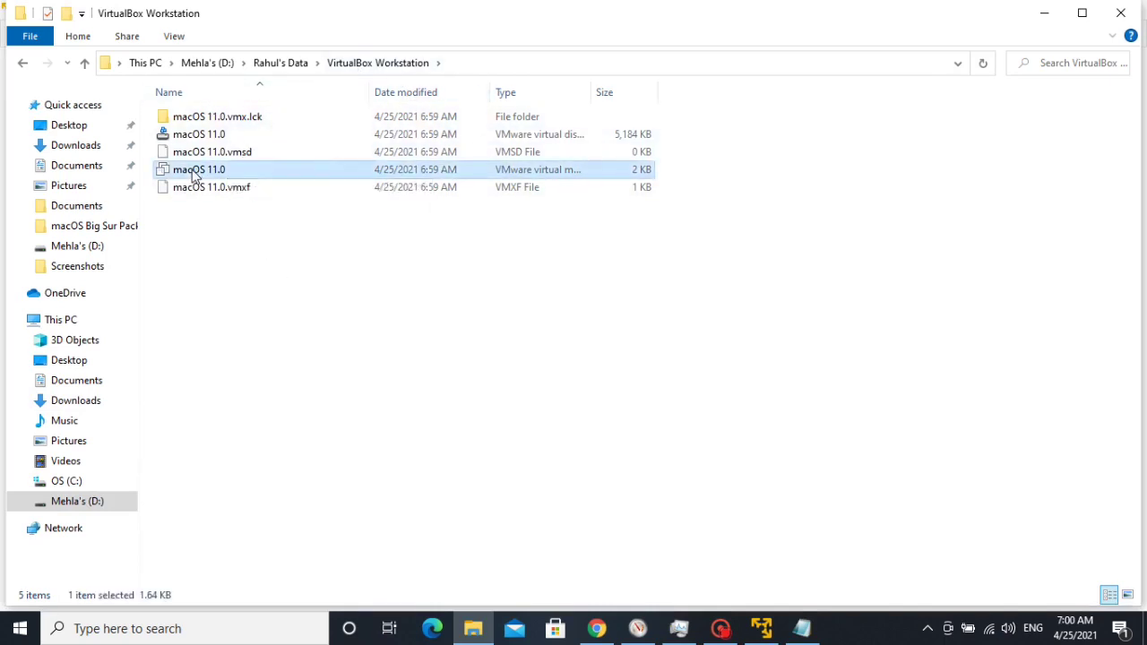
right_click(193, 172)
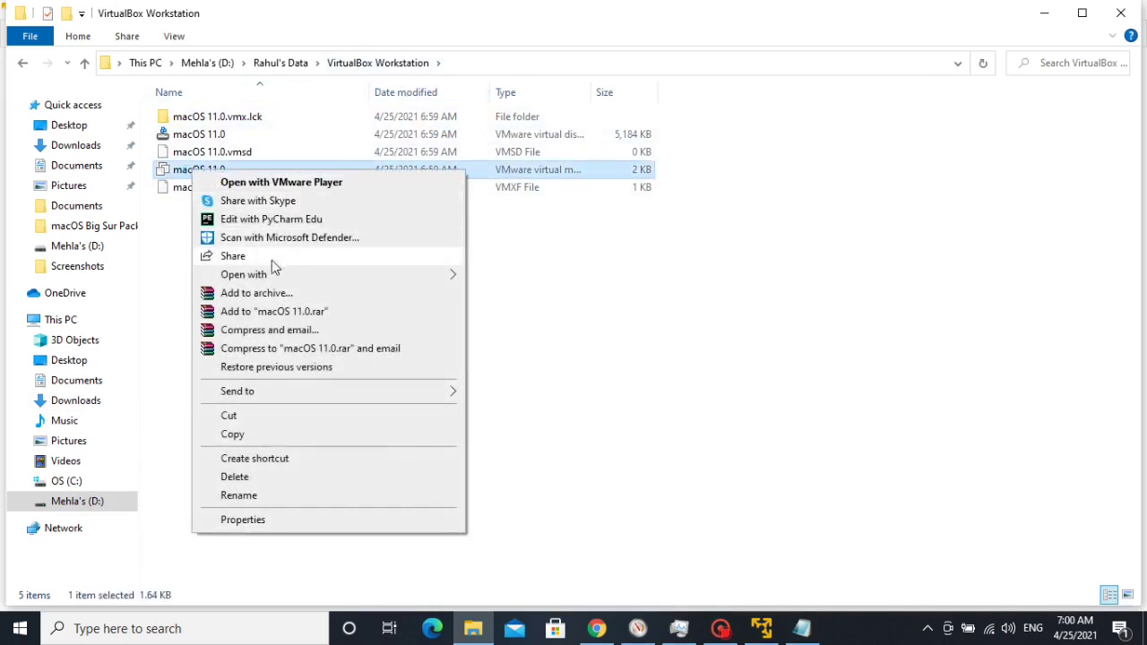
mouse_move(394, 274)
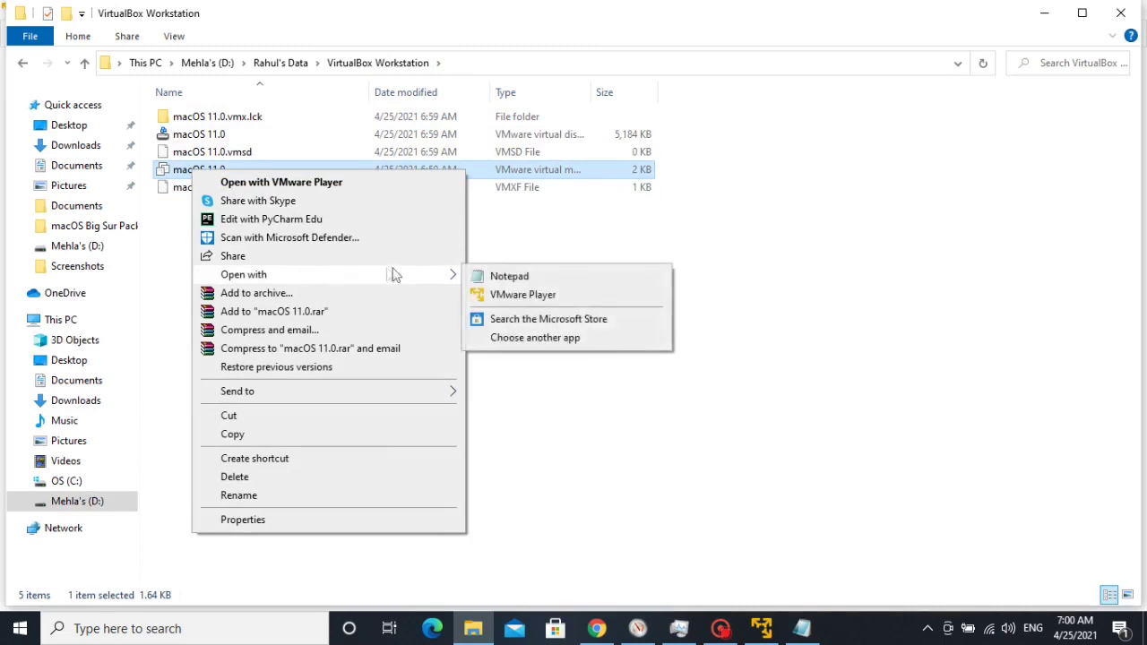
click(526, 284)
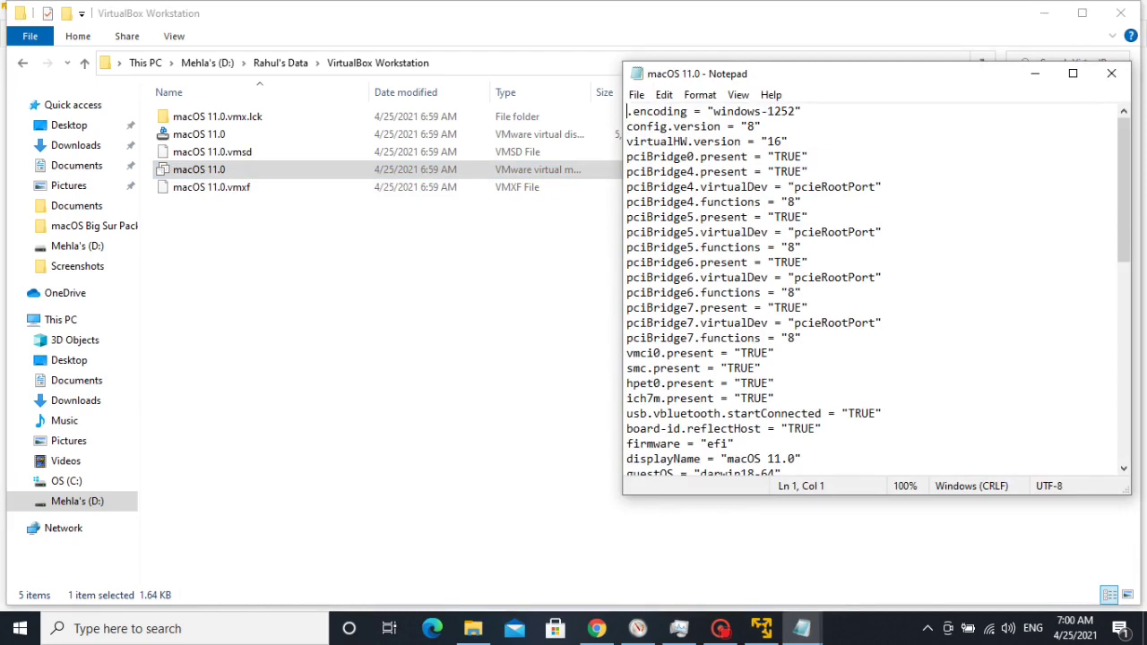
Set the virtualHW.version value to "10" in the macOS 11.0 configuration file.
click(782, 141)
key(BackSpace)
text(0)
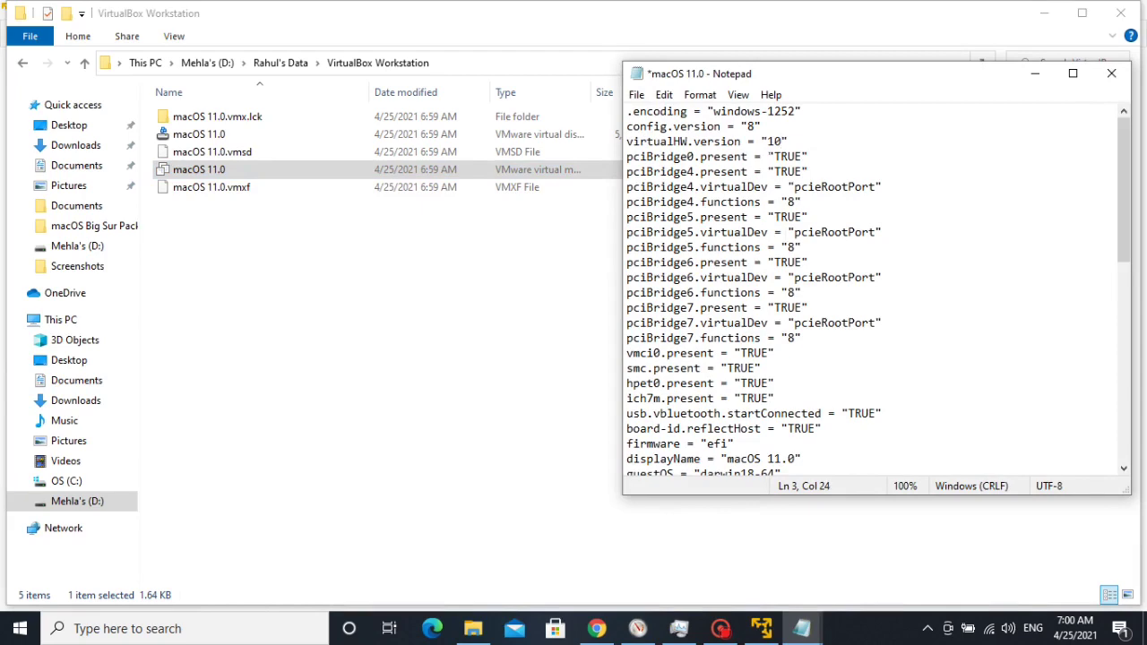
key(shift+Left)
key(shift+Left)
key(shift+Left)
key(shift+Left)
key(shift+Left)
key(shift+Left)
key(shift+Left)
key(shift+Left)
key(shift+Left)
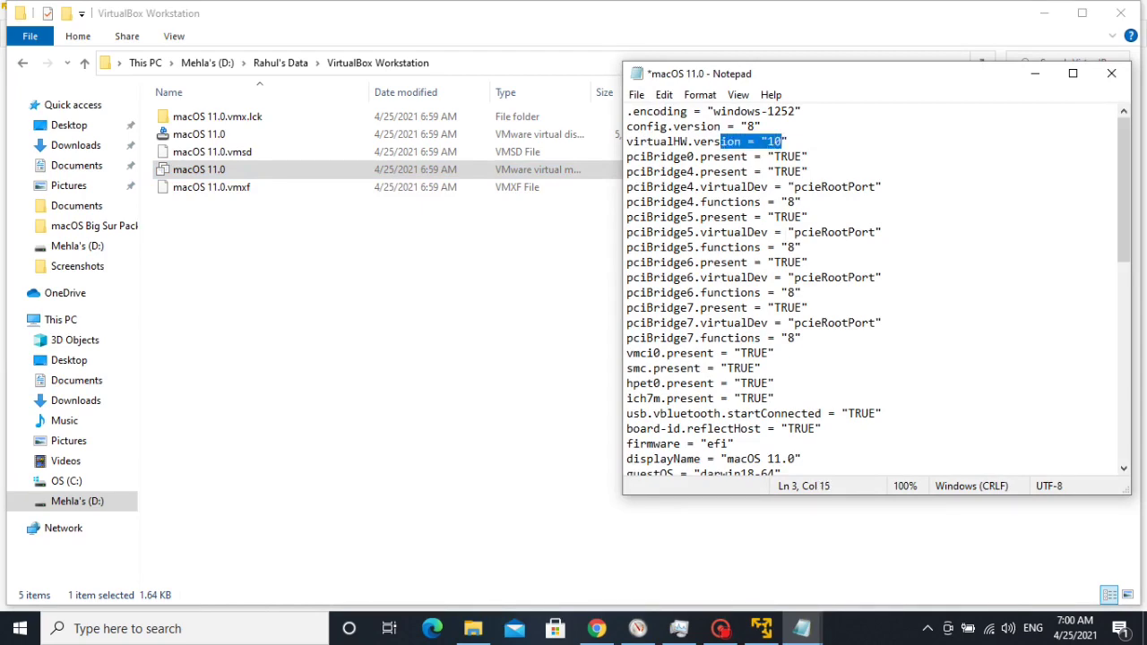
Paste the copied Intel VMX code below the floppy0.present line, save the configuration file, and close both Notepad documents.
scroll(873, 287, down, 12)
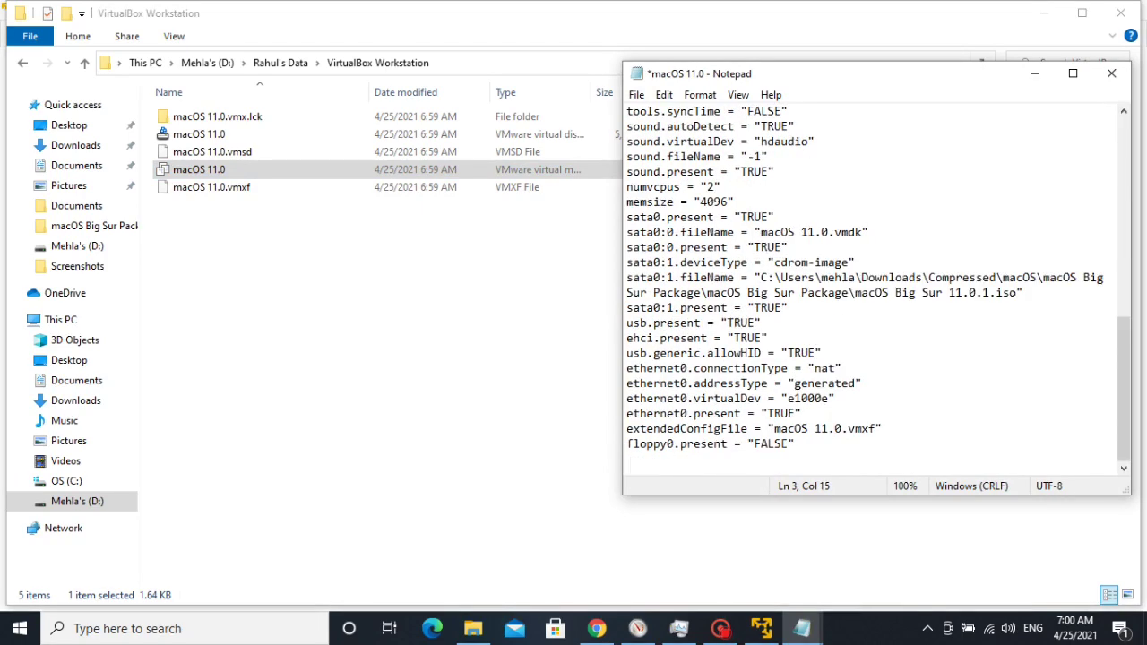
click(793, 444)
key(Return)
key(ctrl+v)
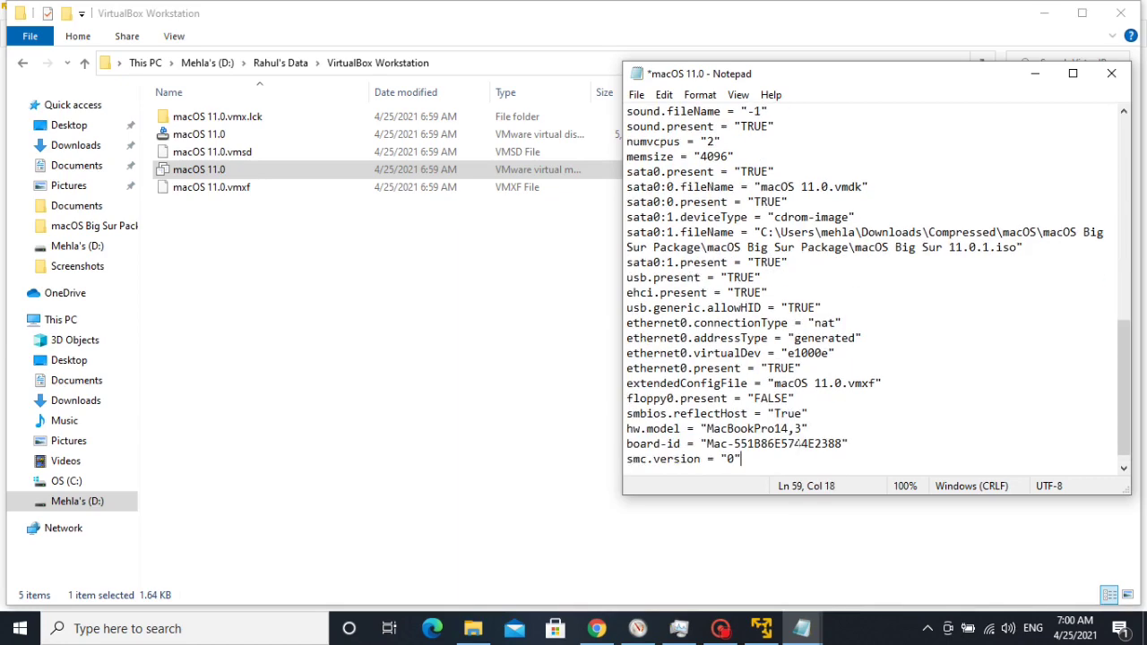
scroll(794, 444, down, 1)
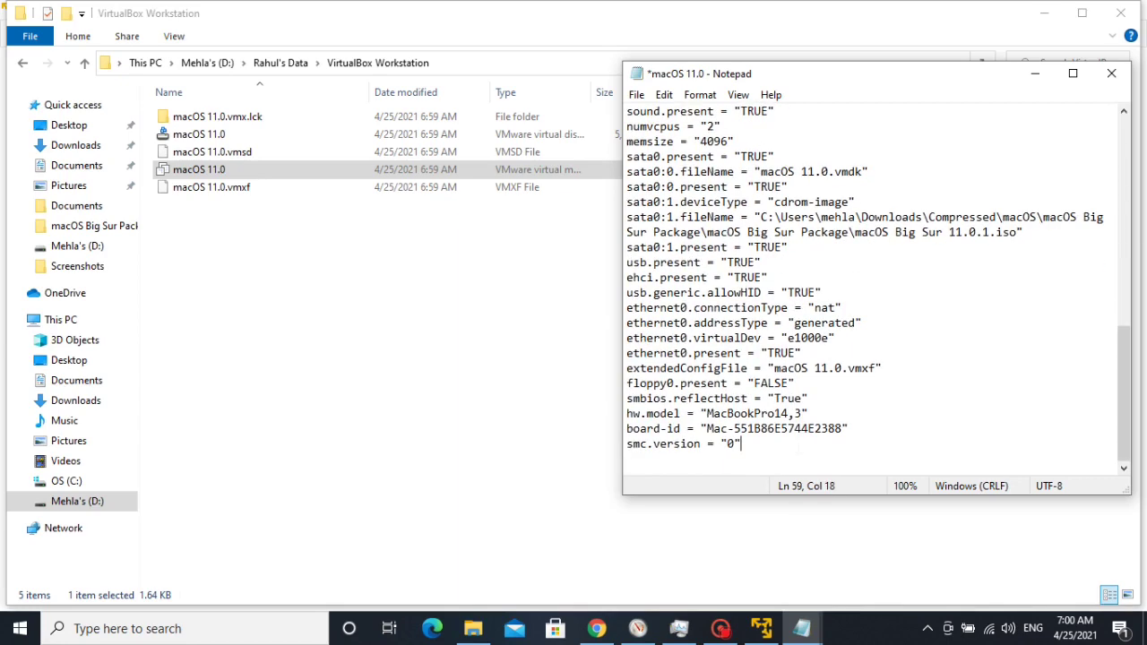
click(635, 95)
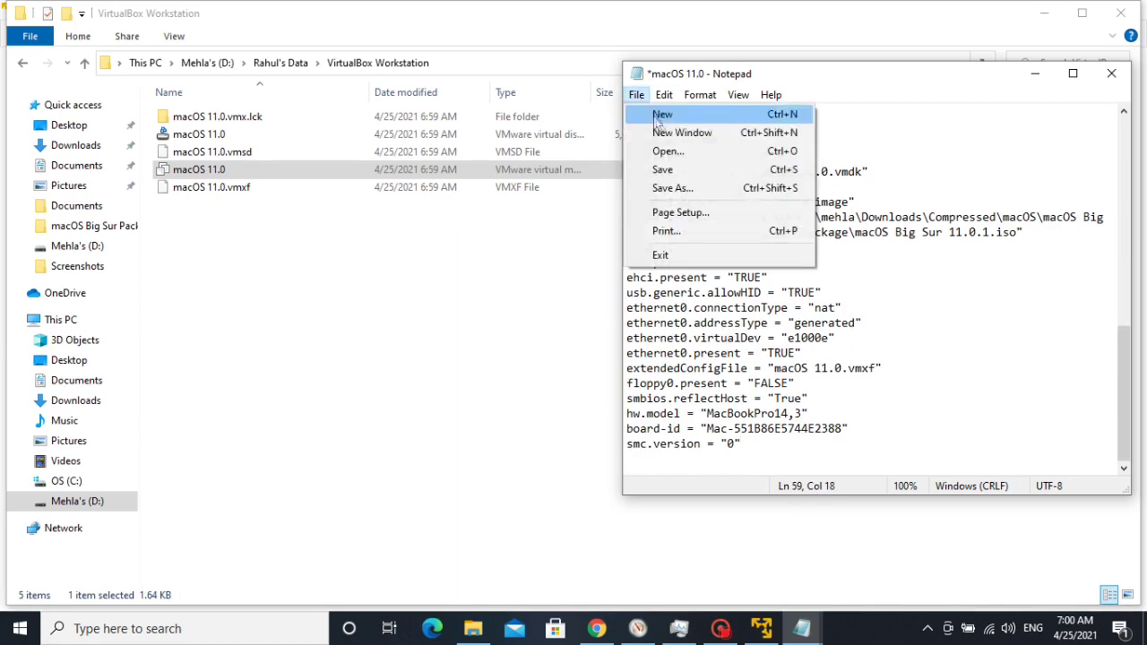
click(683, 171)
click(1111, 73)
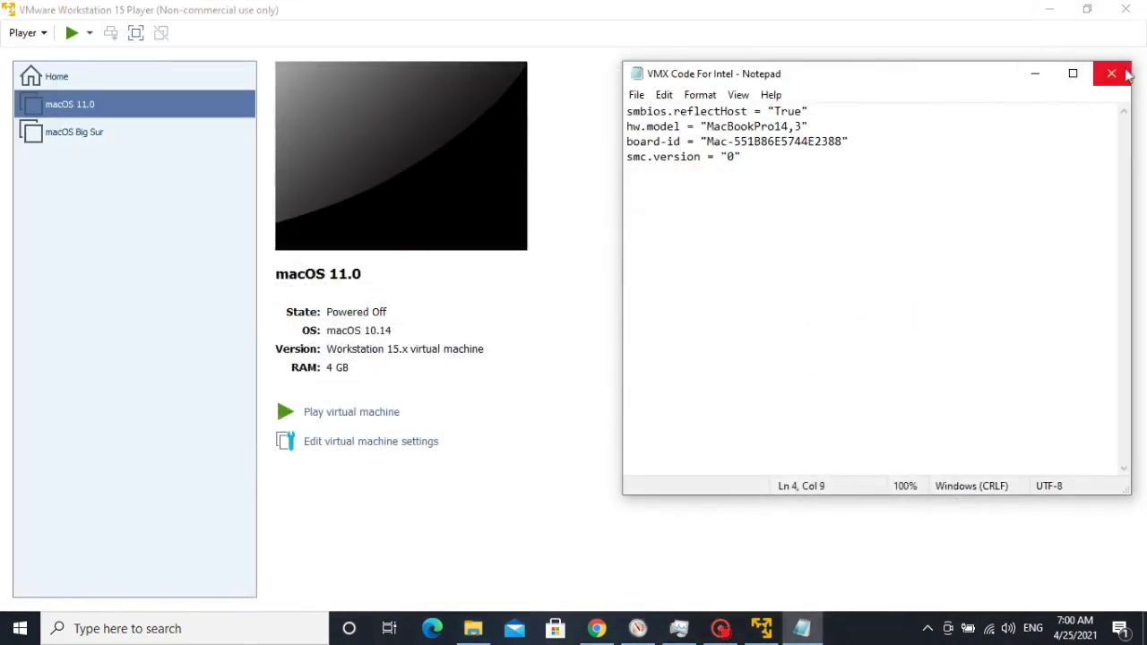
click(1120, 75)
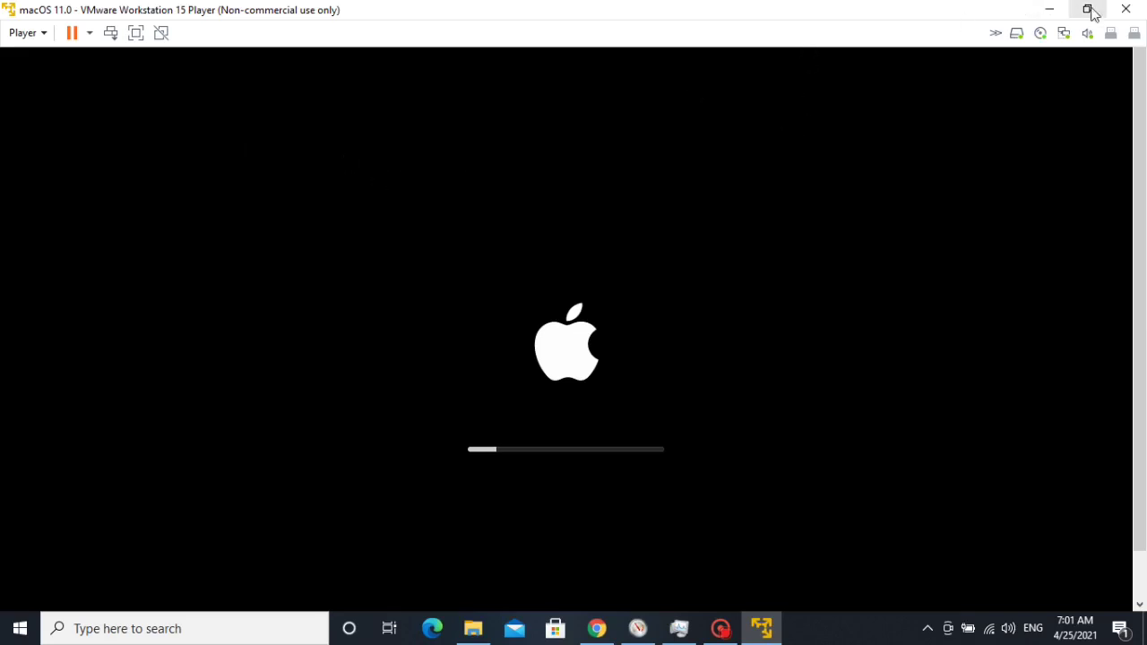
In a restored-down virtual machine window, continue the macOS setup with English as the language and open Disk Utility.
click(1088, 10)
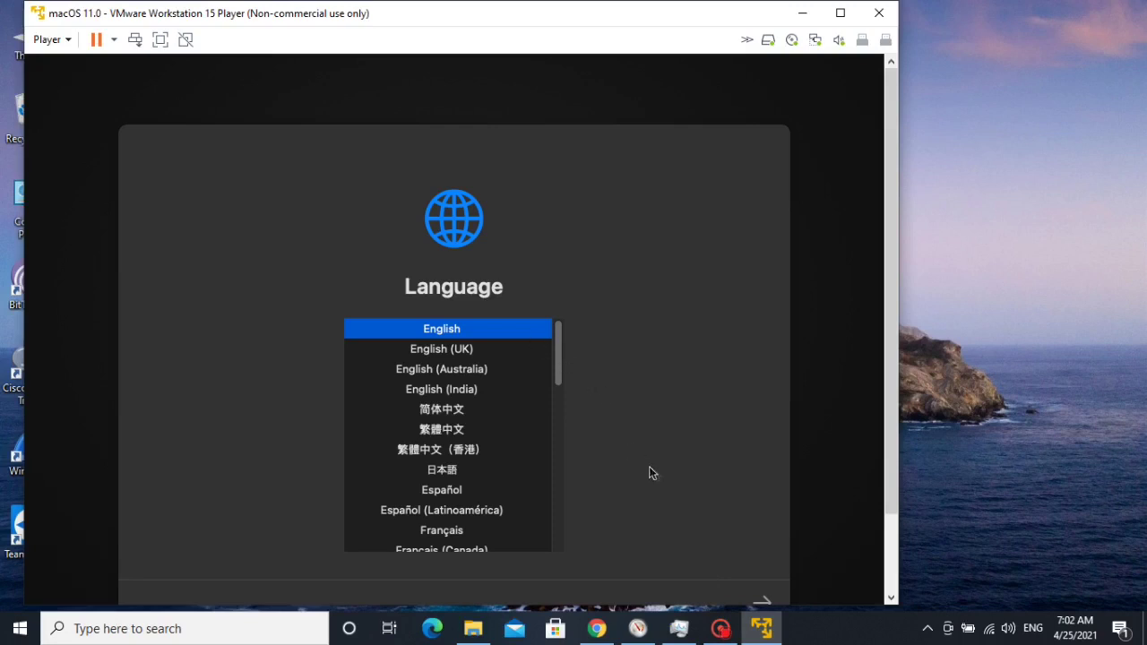
drag(887, 418, 891, 471)
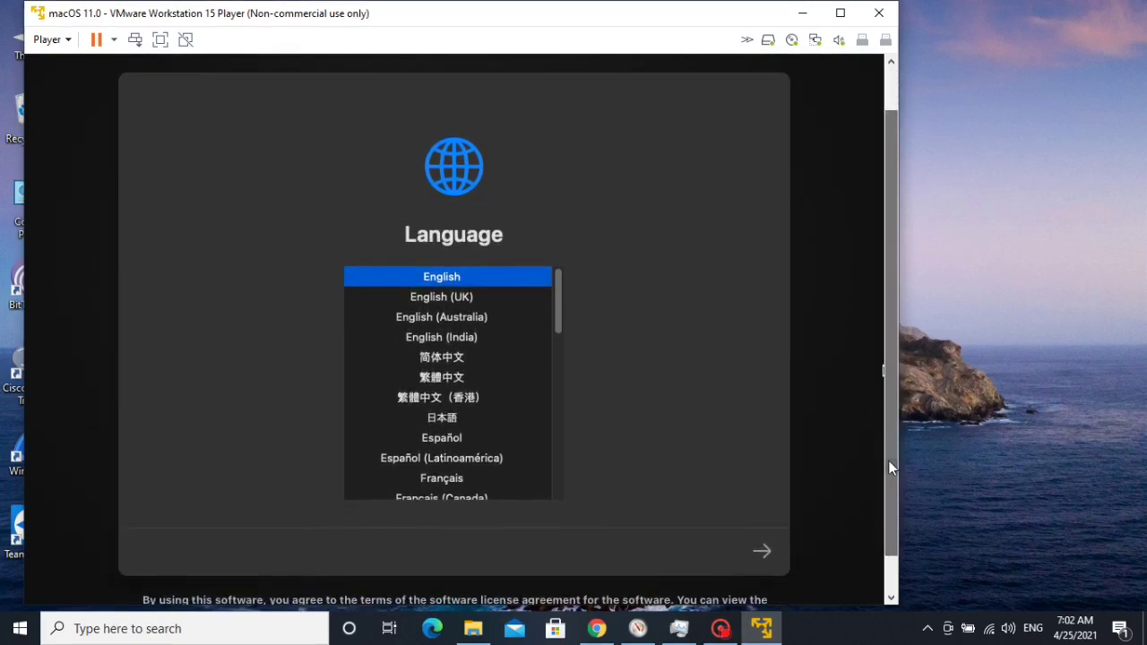
click(760, 556)
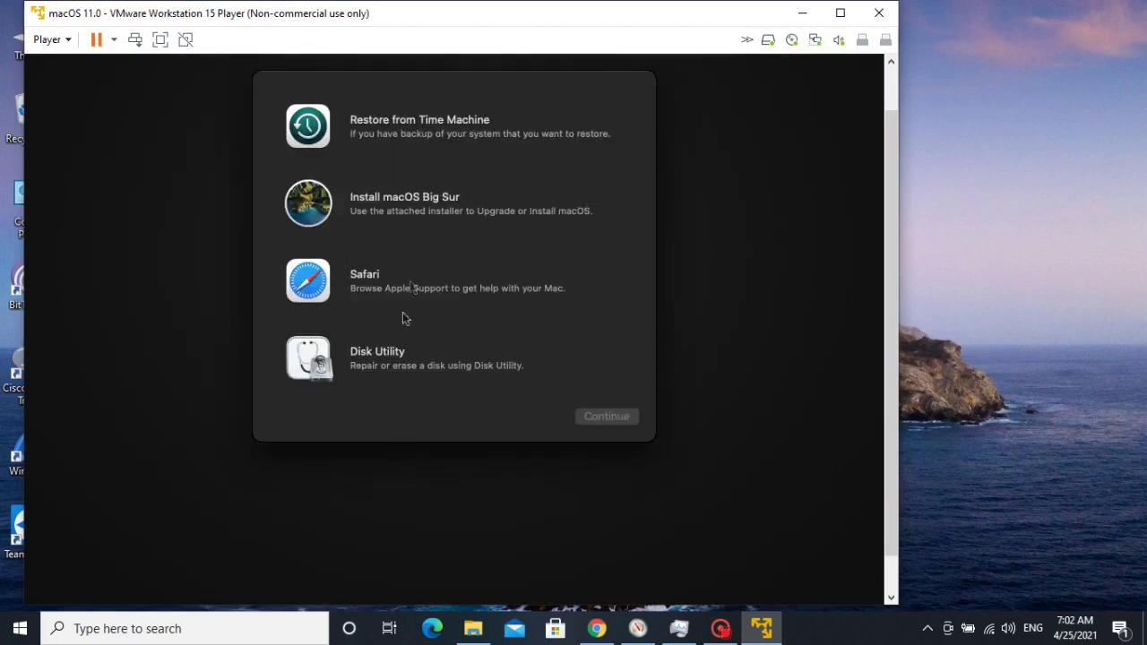
click(313, 361)
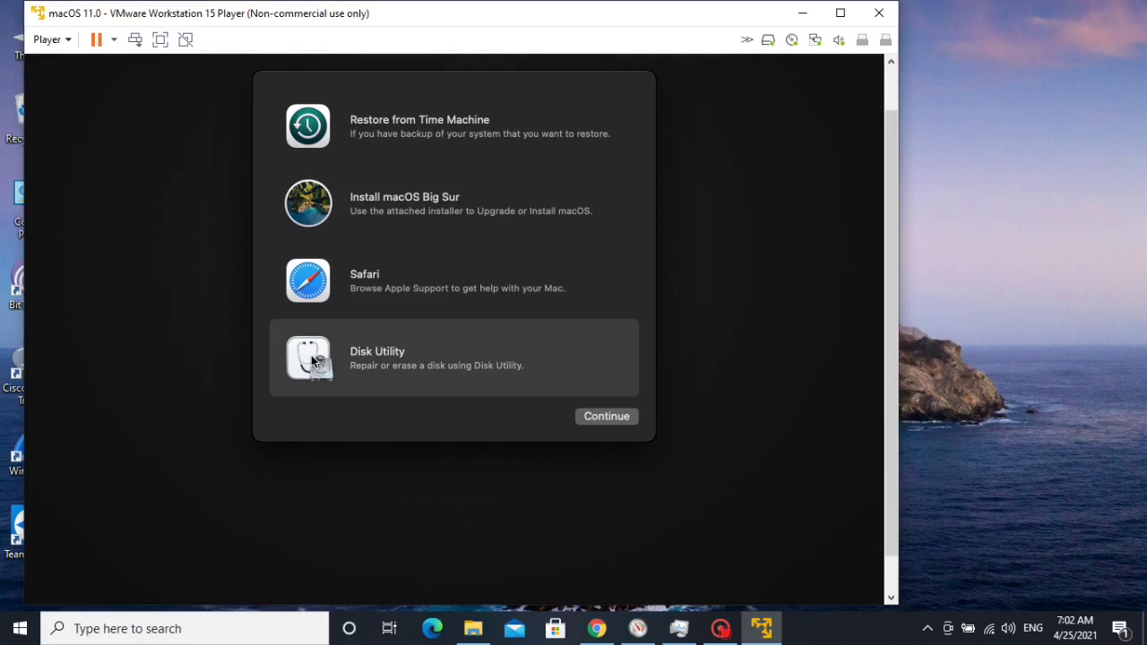
click(597, 420)
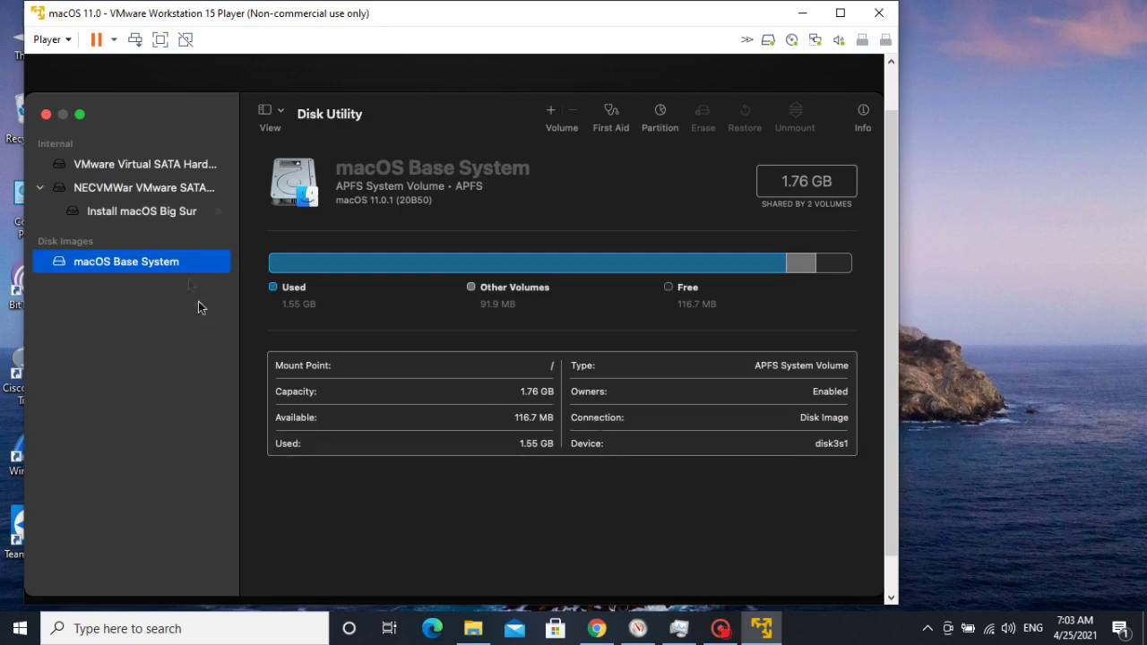
Erase the VMware Virtual SATA Hard Drive Media, naming it macOS HDD with APFS format and GUID Partition Map, and finish in Disk Utility.
click(89, 163)
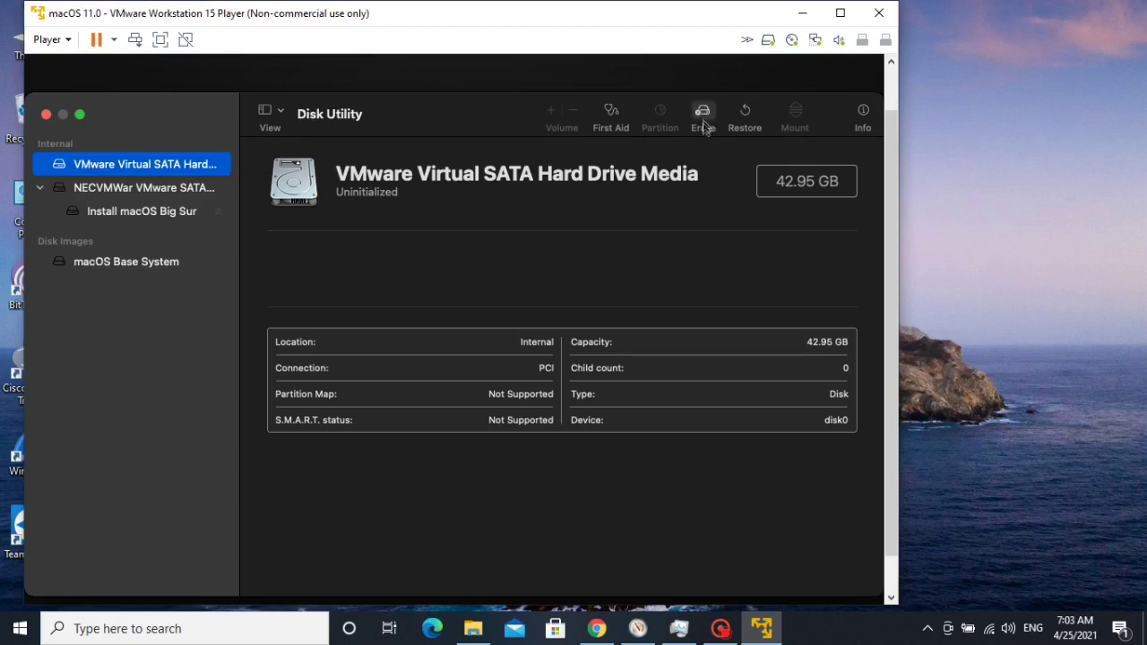
click(702, 111)
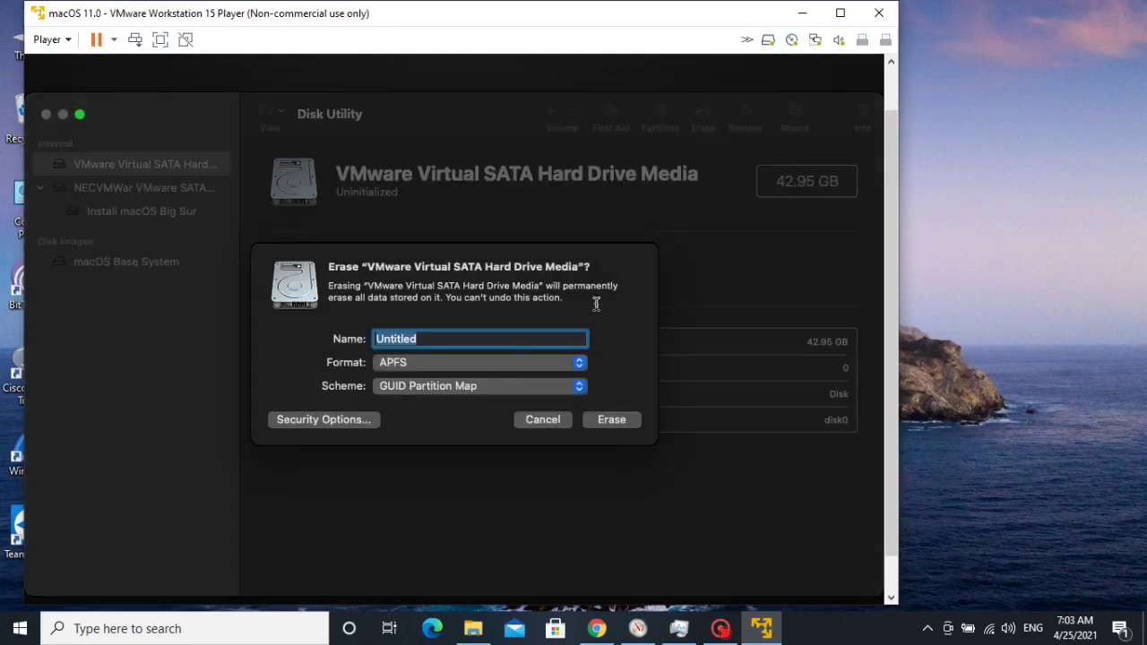
text(macOs)
key(BackSpace)
text(S HDD)
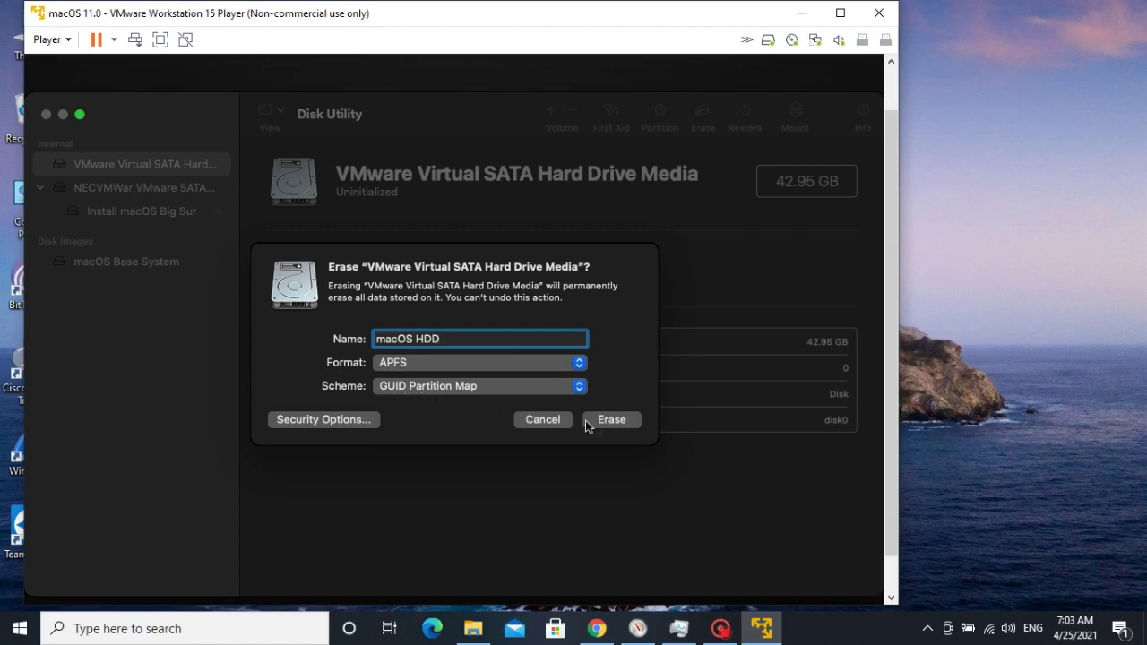
click(612, 419)
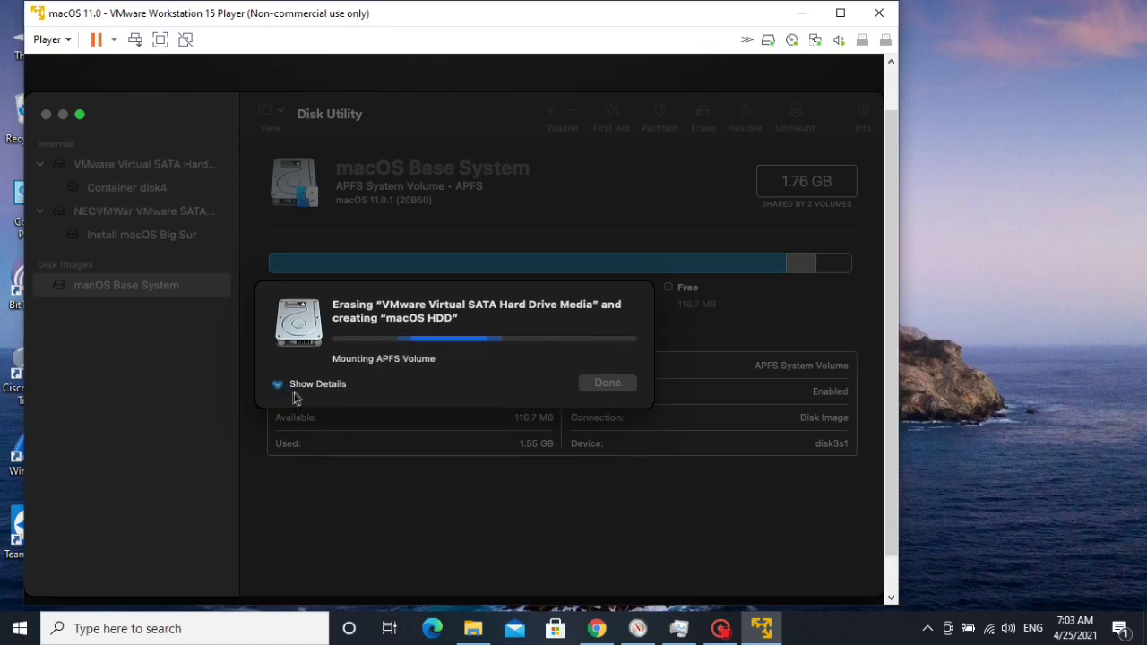
click(294, 394)
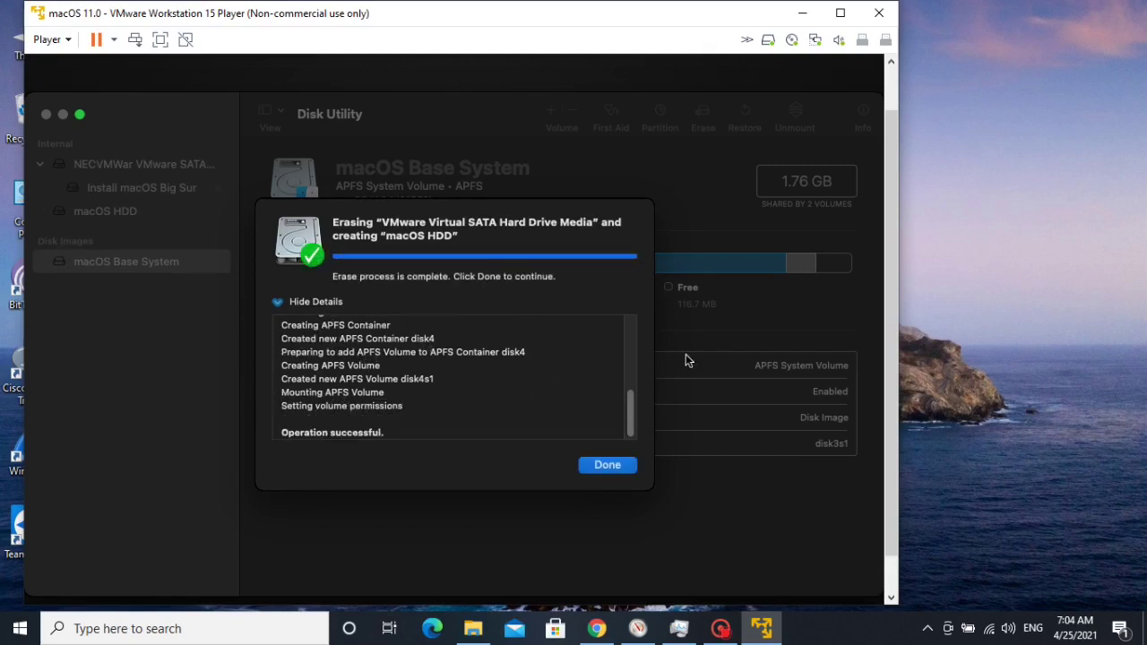
click(627, 466)
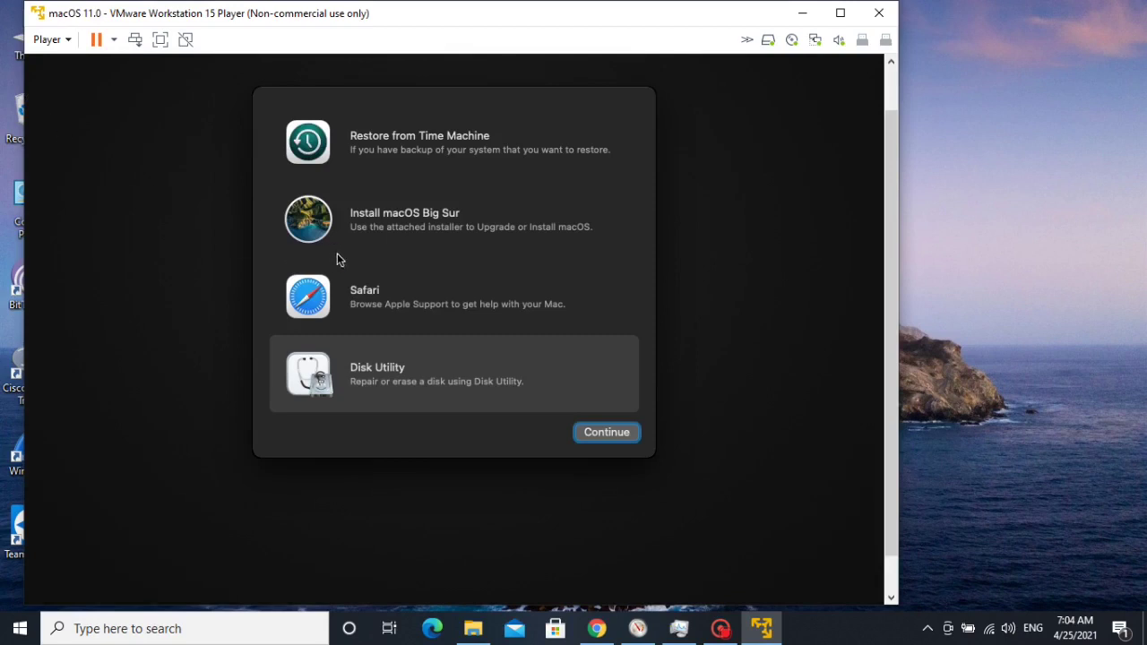
Launch the Install macOS Big Sur setup and accept its software license agreement.
click(322, 224)
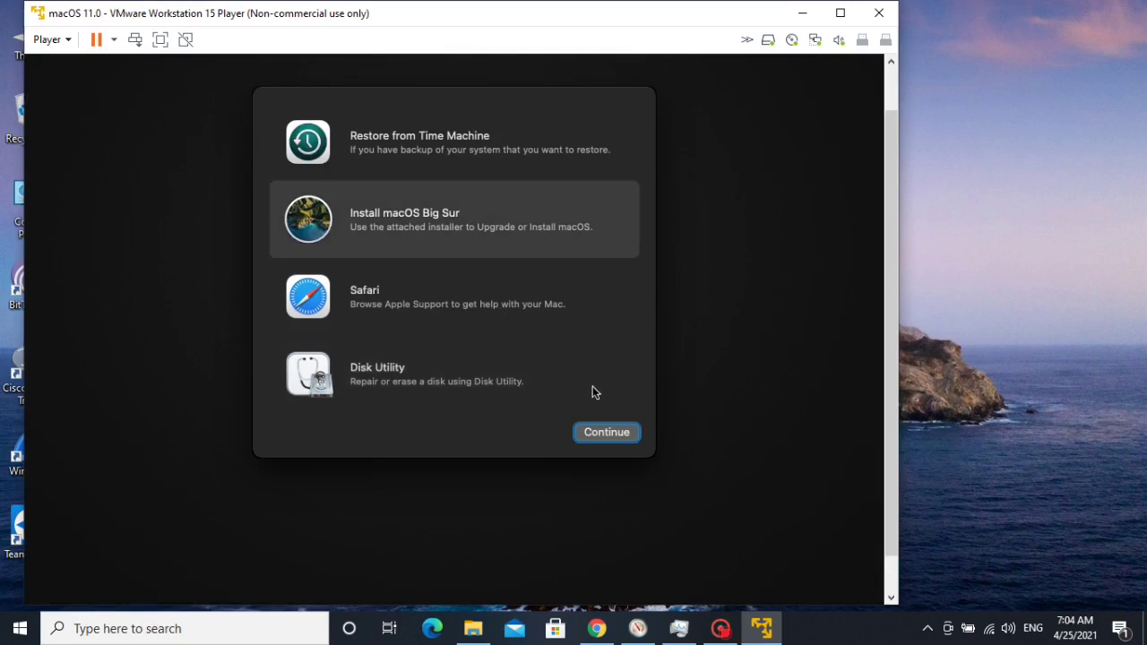
click(619, 433)
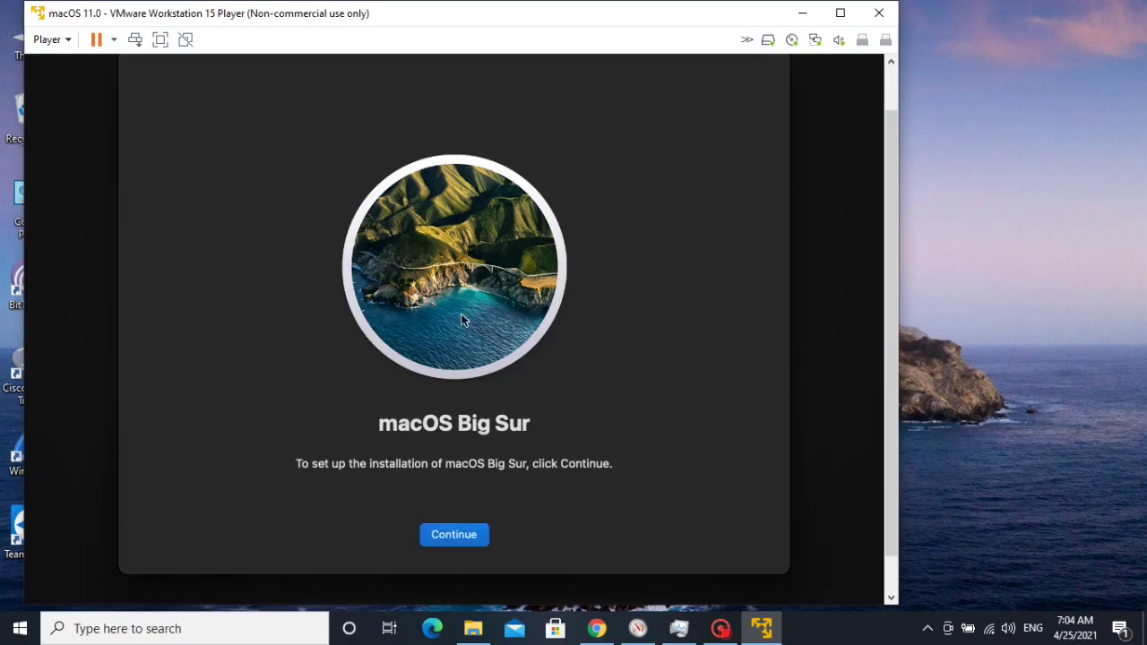
click(463, 534)
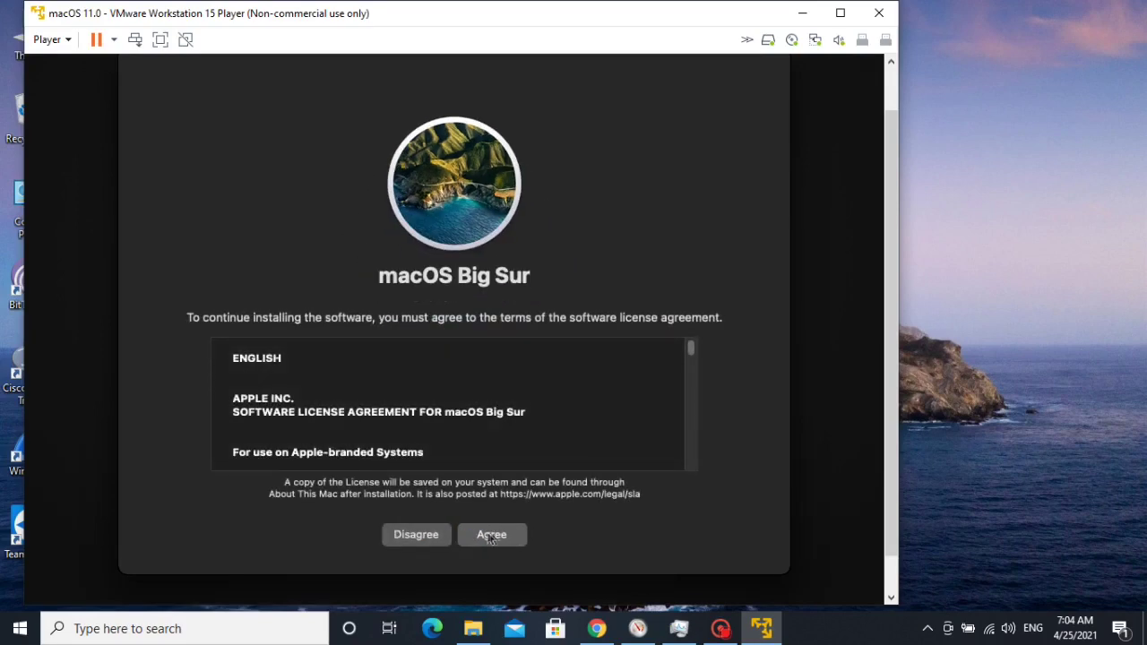
click(504, 538)
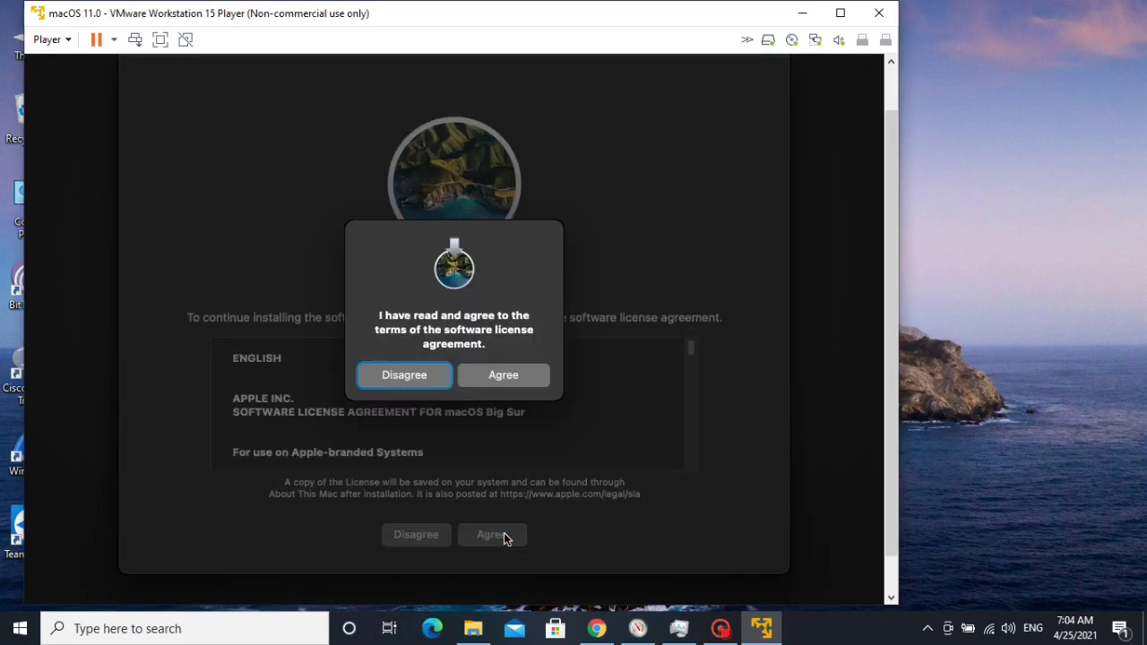
click(519, 377)
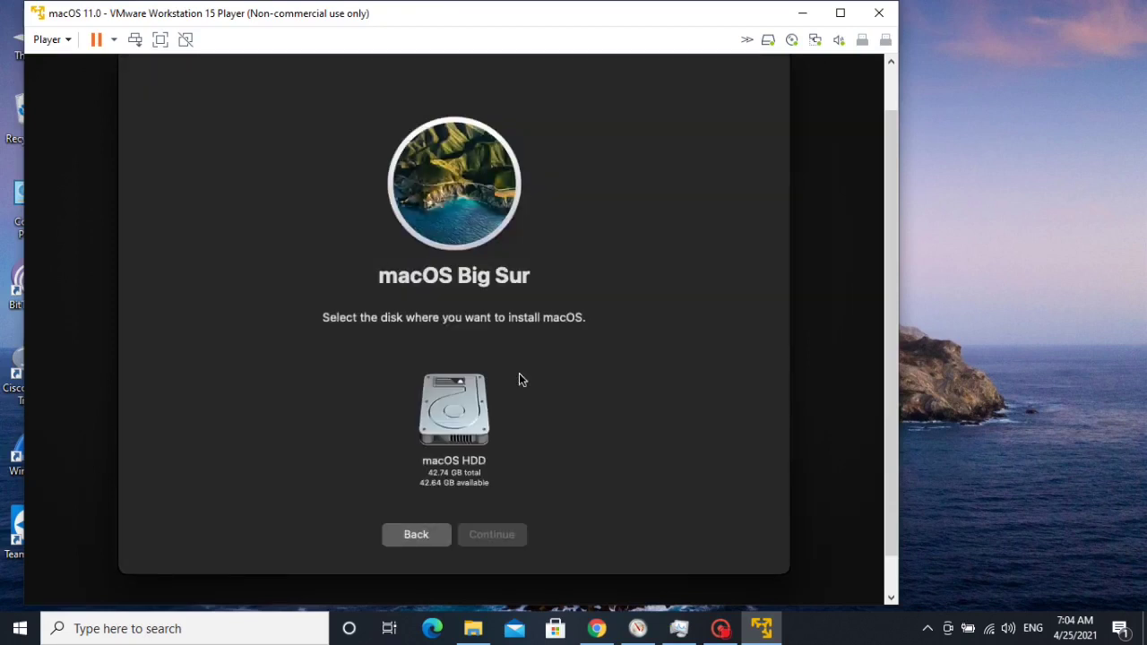
Start installing macOS Big Sur on the macOS HDD disk, and cancel the installation by quitting the installer.
click(451, 434)
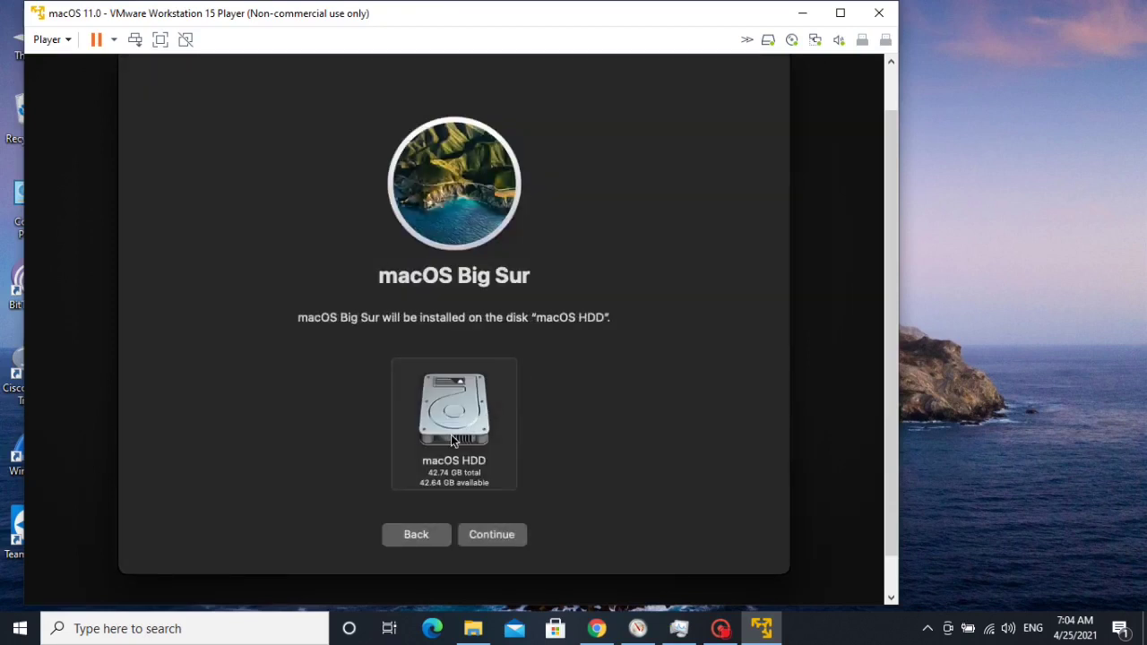
click(511, 538)
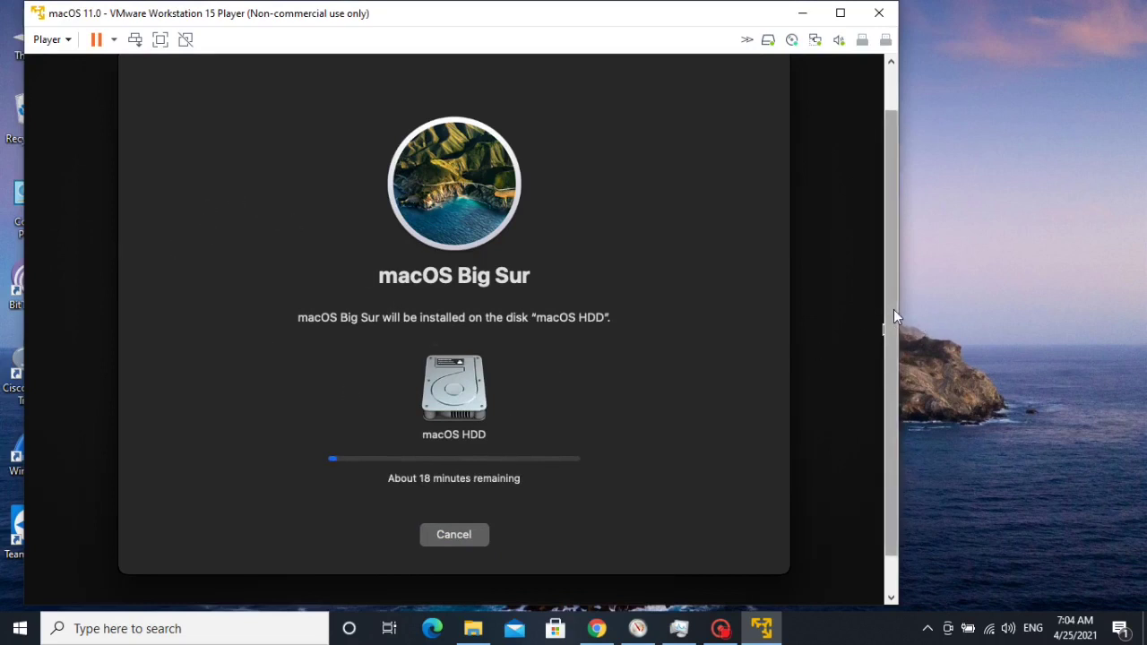
mouse_move(893, 309)
mouse_down()
mouse_move(893, 260)
mouse_move(897, 316)
mouse_up()
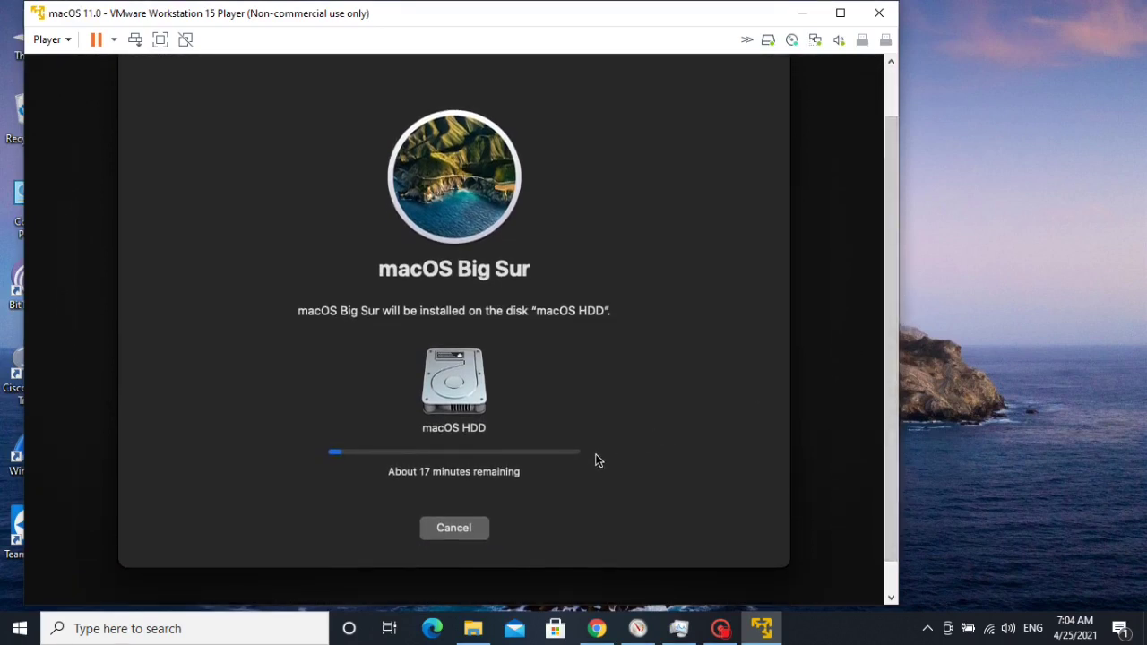
click(466, 528)
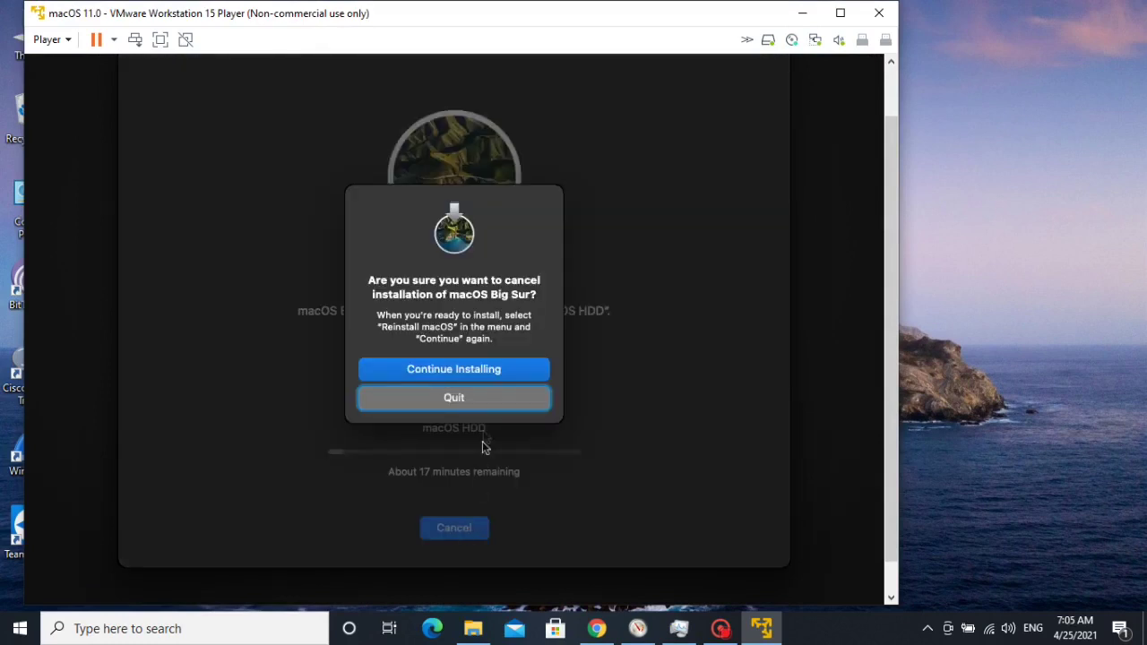
click(451, 398)
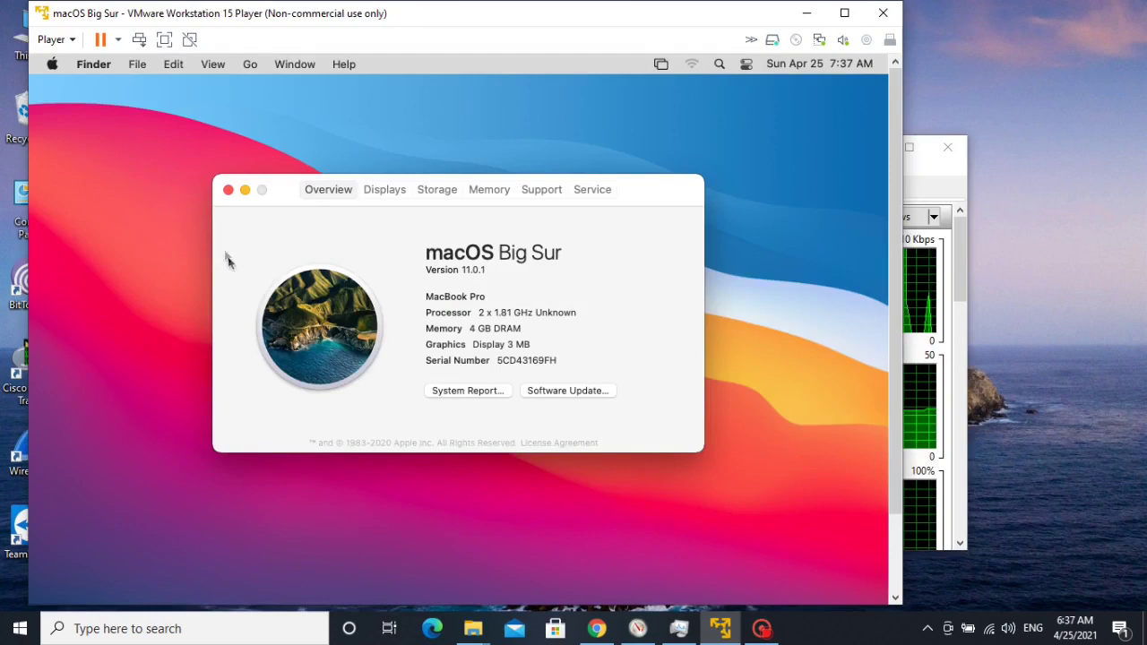
In the macOS Big Sur virtual machine's settings, load the darwin ISO image into the CD/DVD (SATA) drive and set the drive as connected.
click(73, 41)
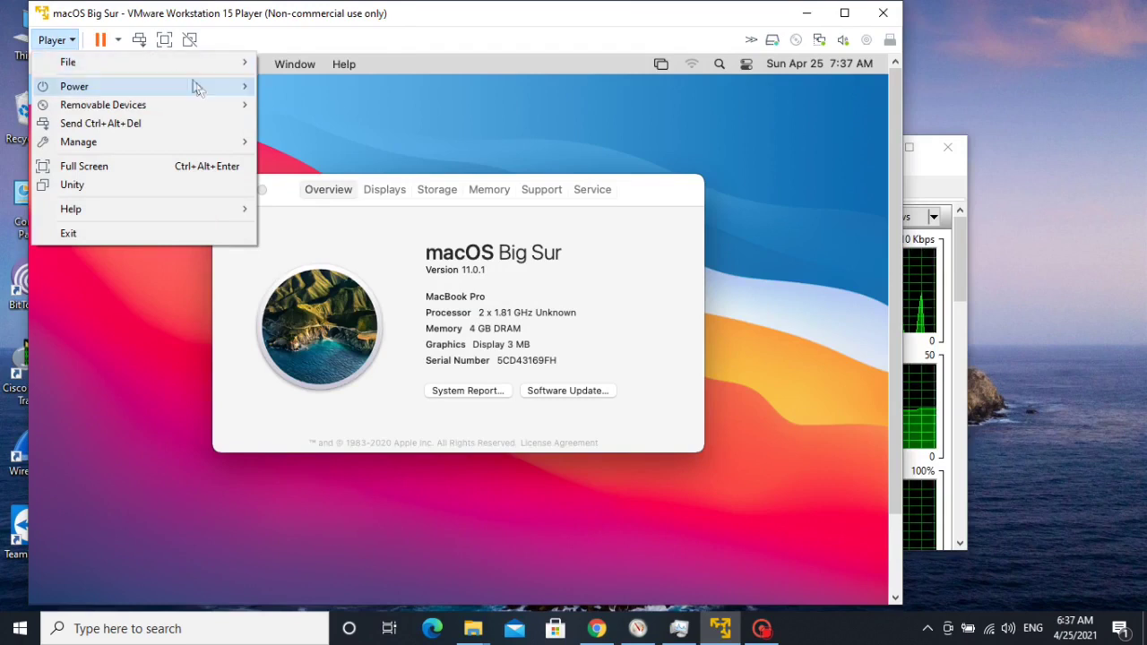
mouse_move(220, 109)
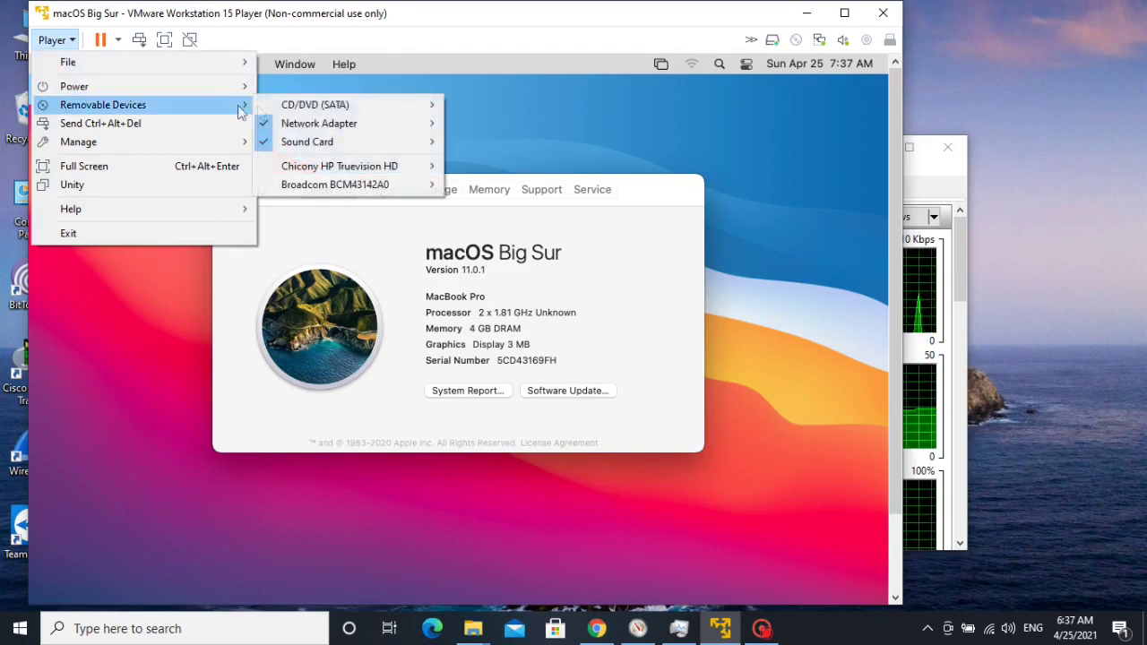
mouse_move(346, 104)
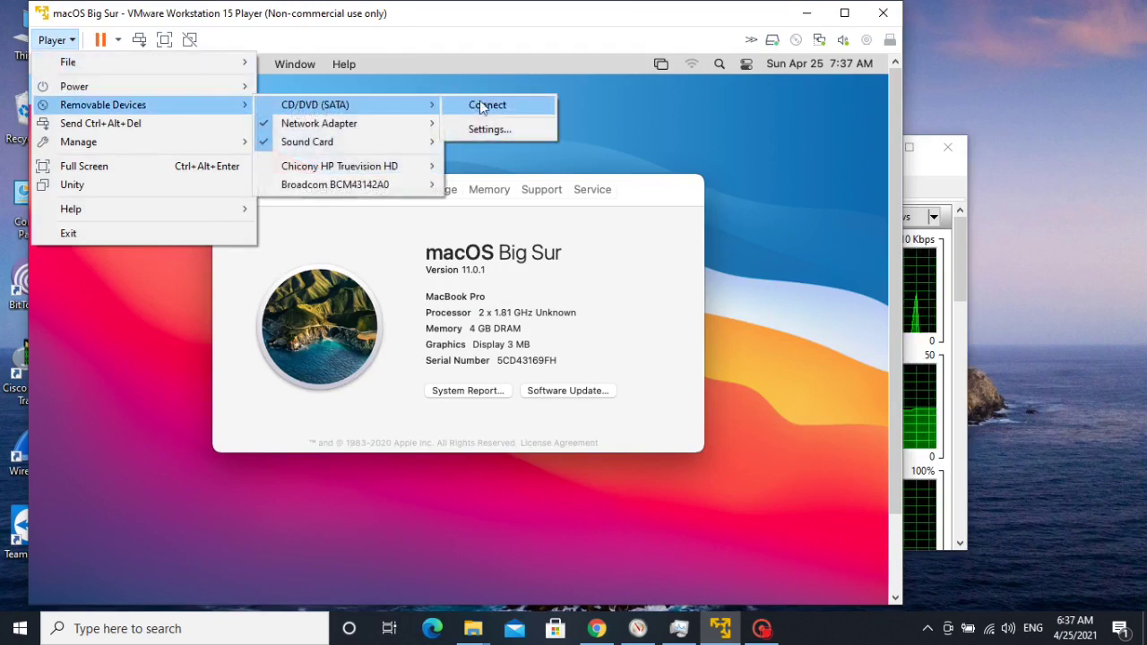
click(500, 130)
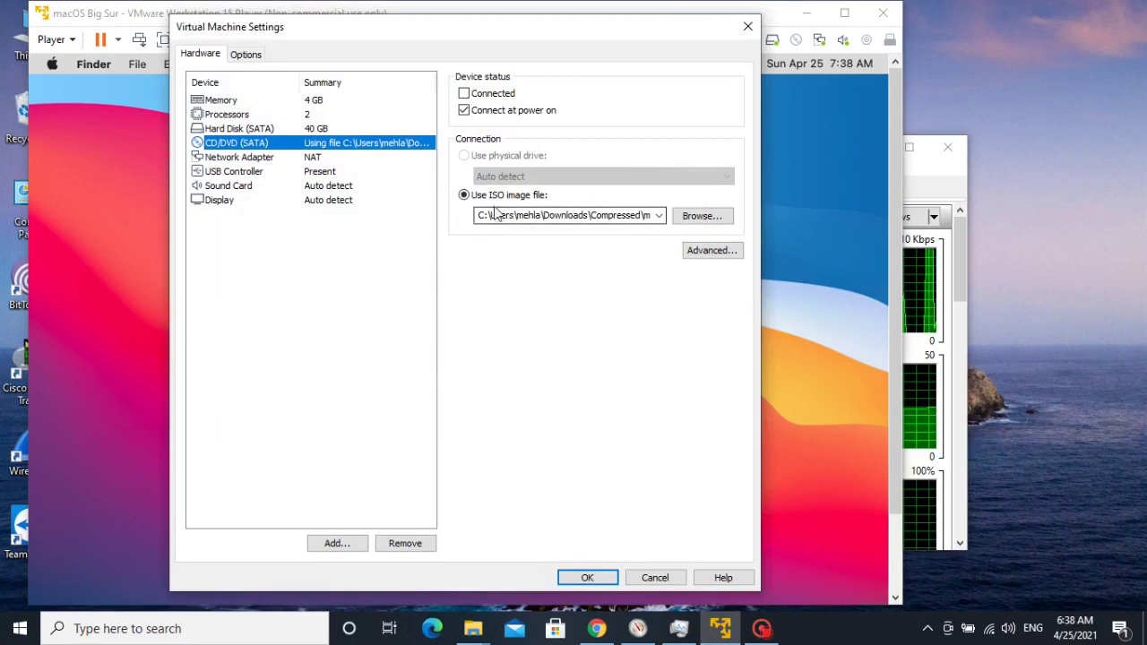
click(708, 221)
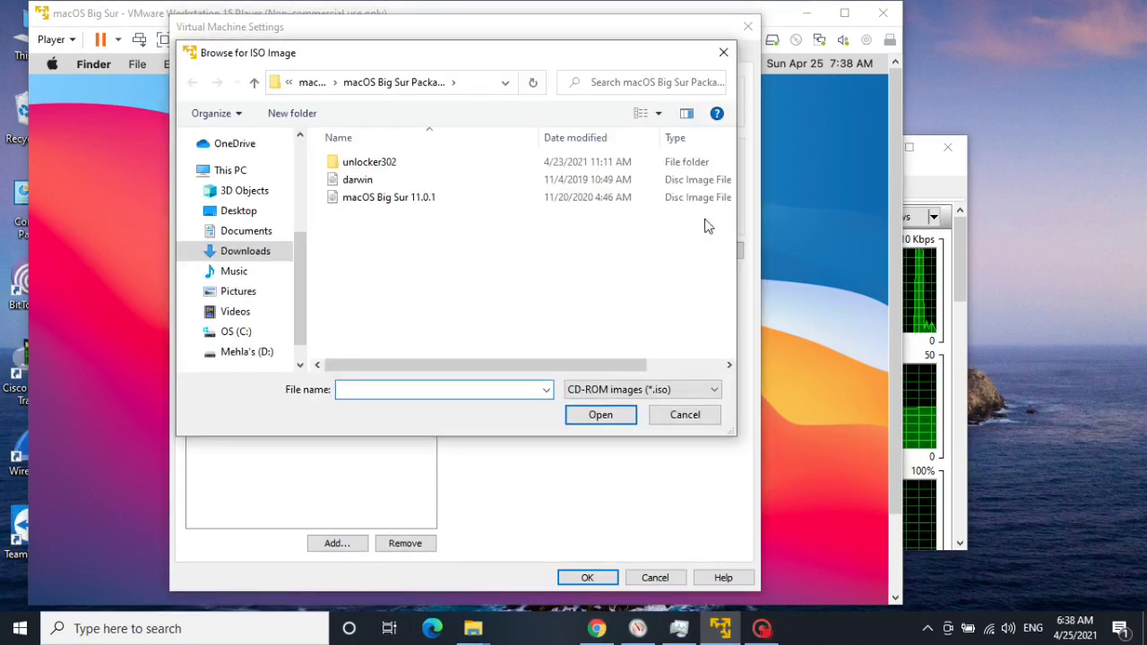
double_click(384, 181)
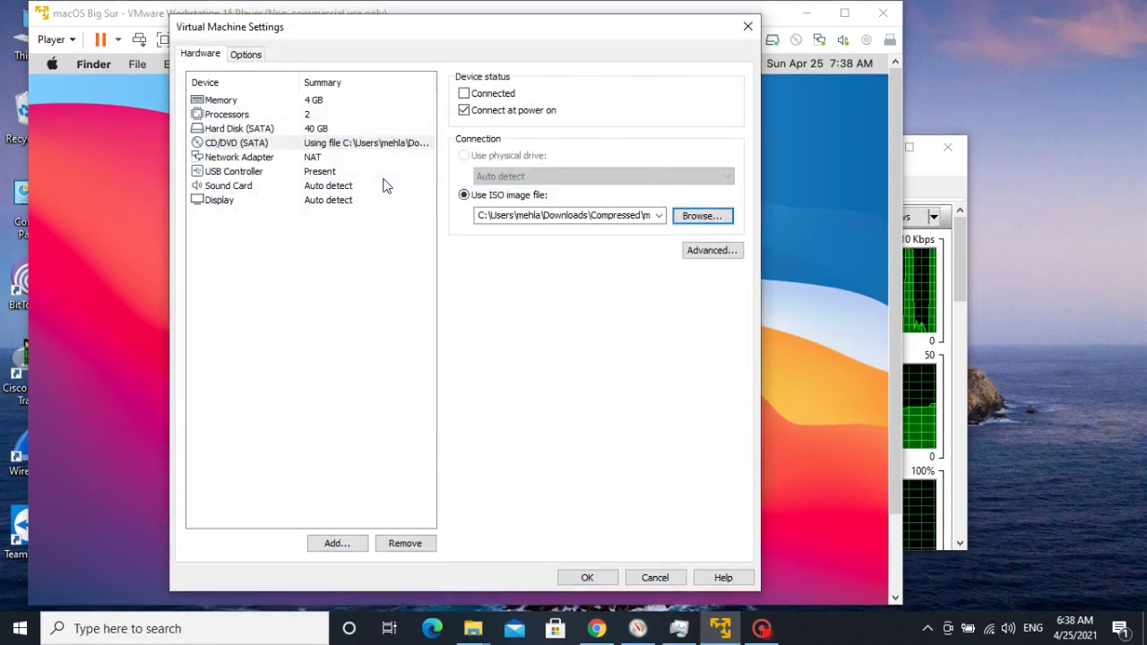
click(463, 93)
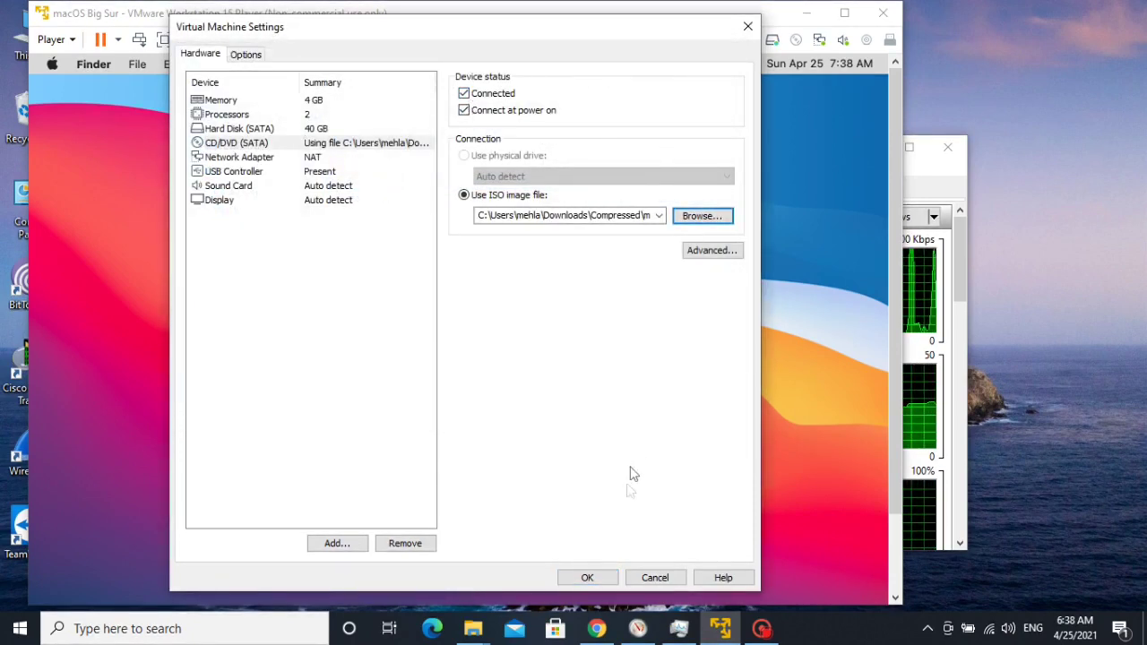
click(601, 572)
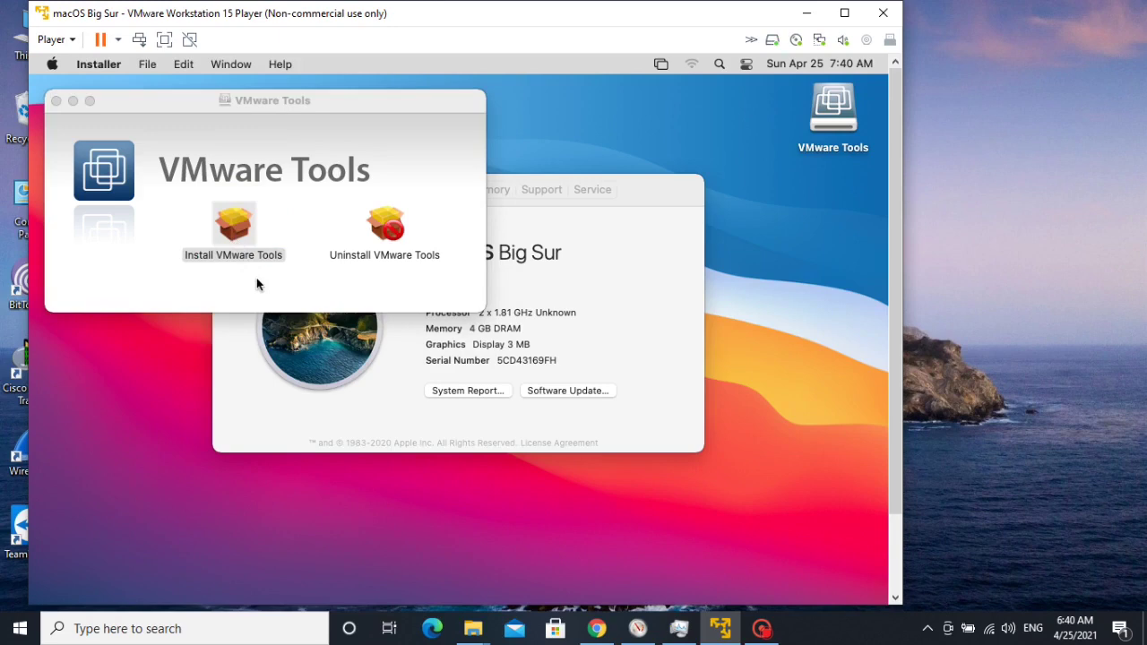
Run the VMware Tools installer as a standard install on macOS HDD and authorize it with the account password.
click(235, 229)
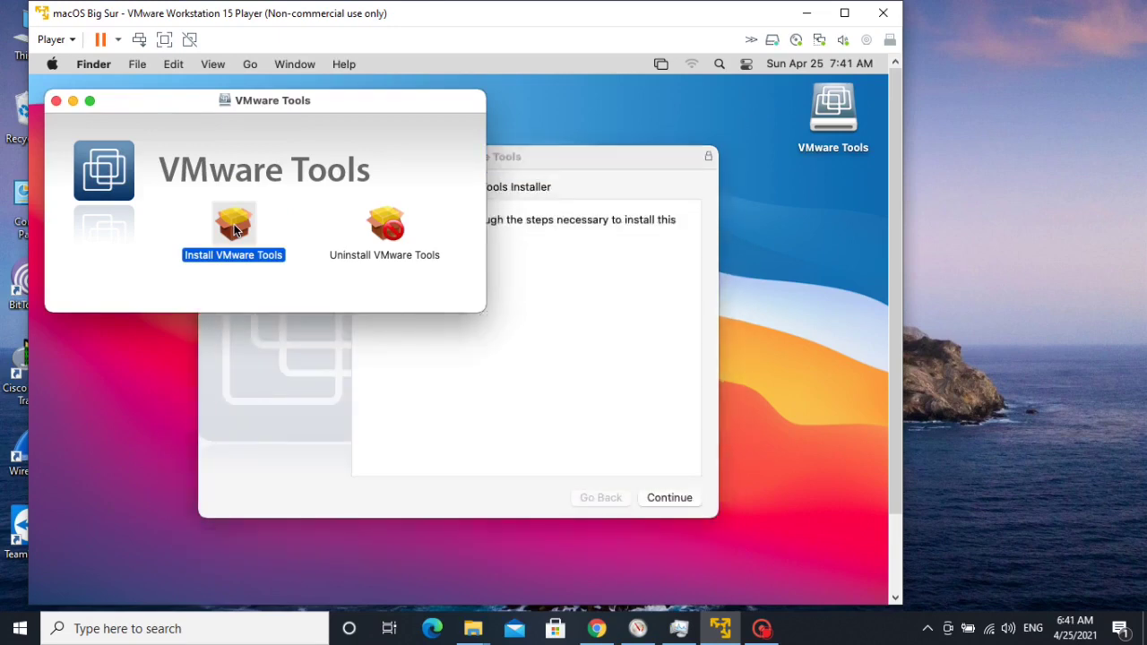
click(495, 405)
click(684, 495)
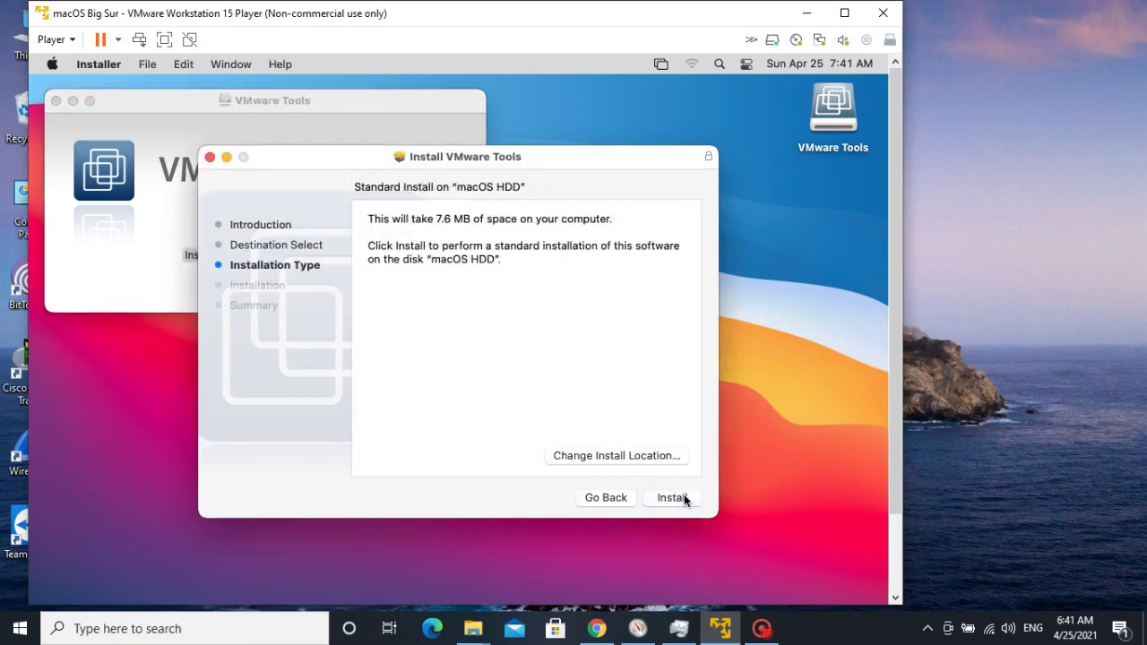
click(674, 497)
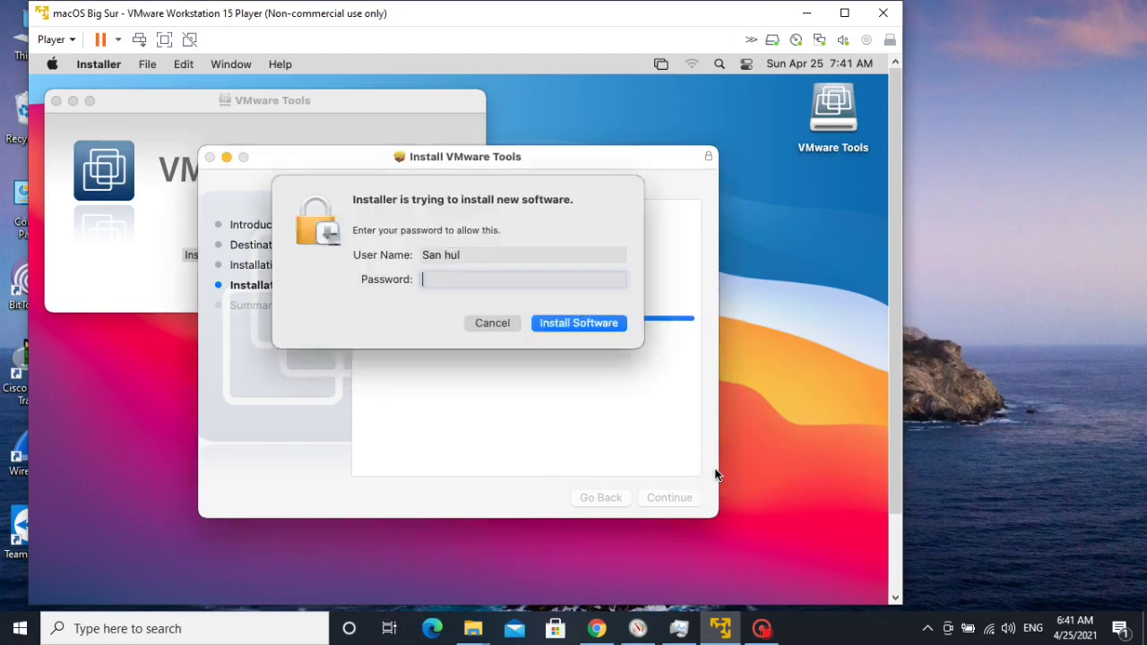
click(436, 285)
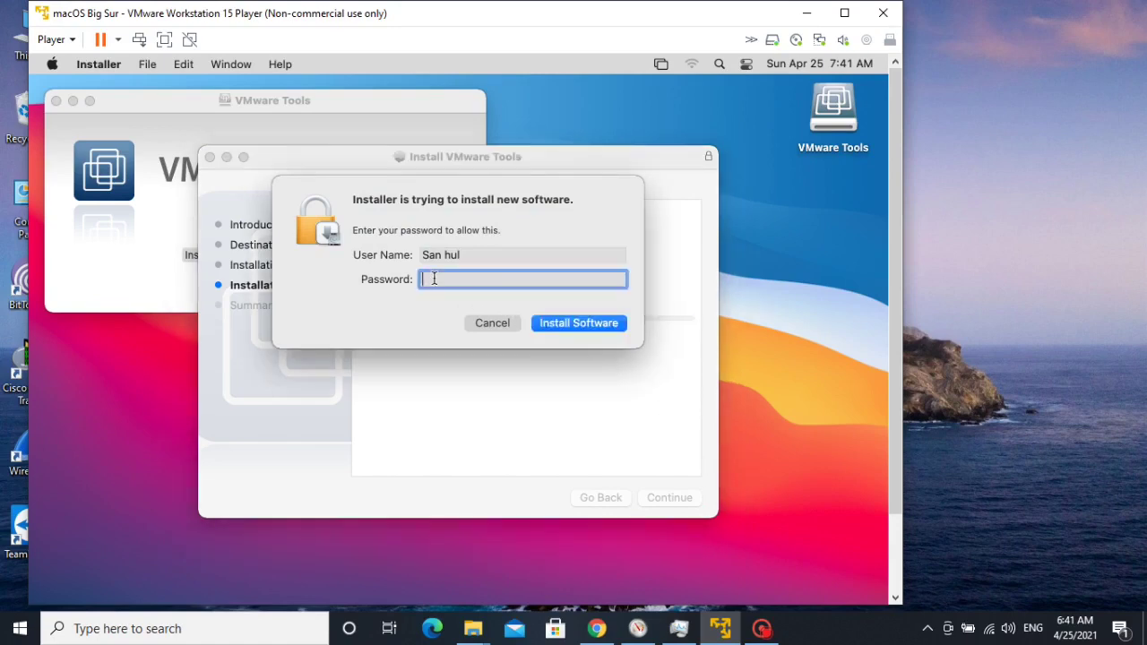
text(***********)
key(Return)
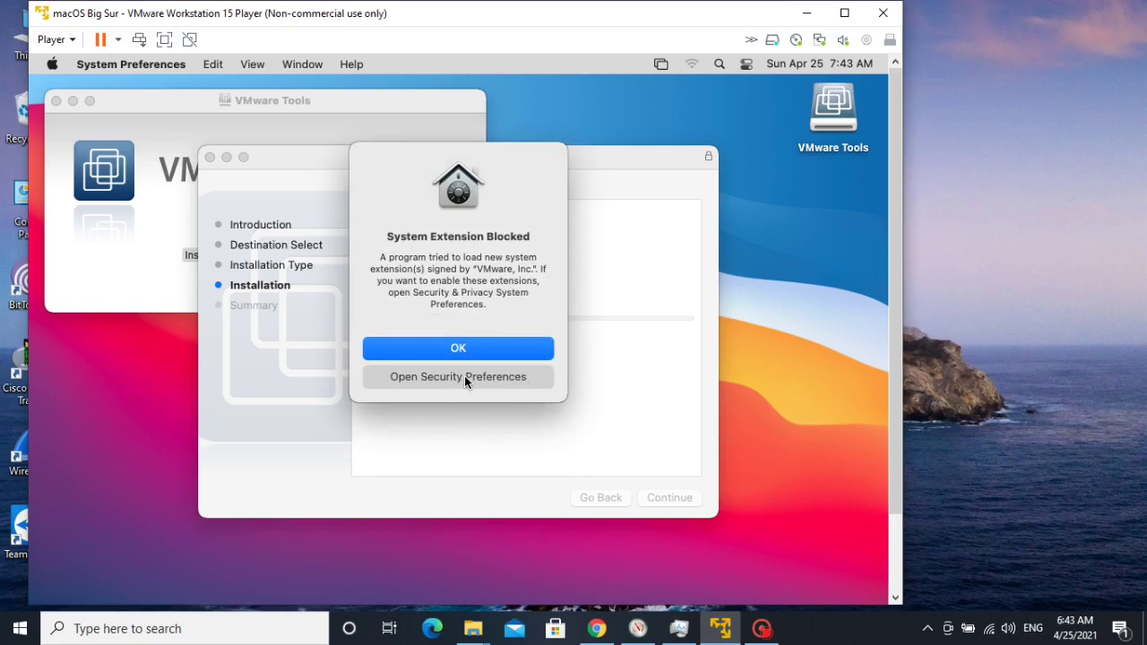
Open the Security & Privacy preferences from the blocked extension alert and unlock them for changes with the account password.
click(464, 377)
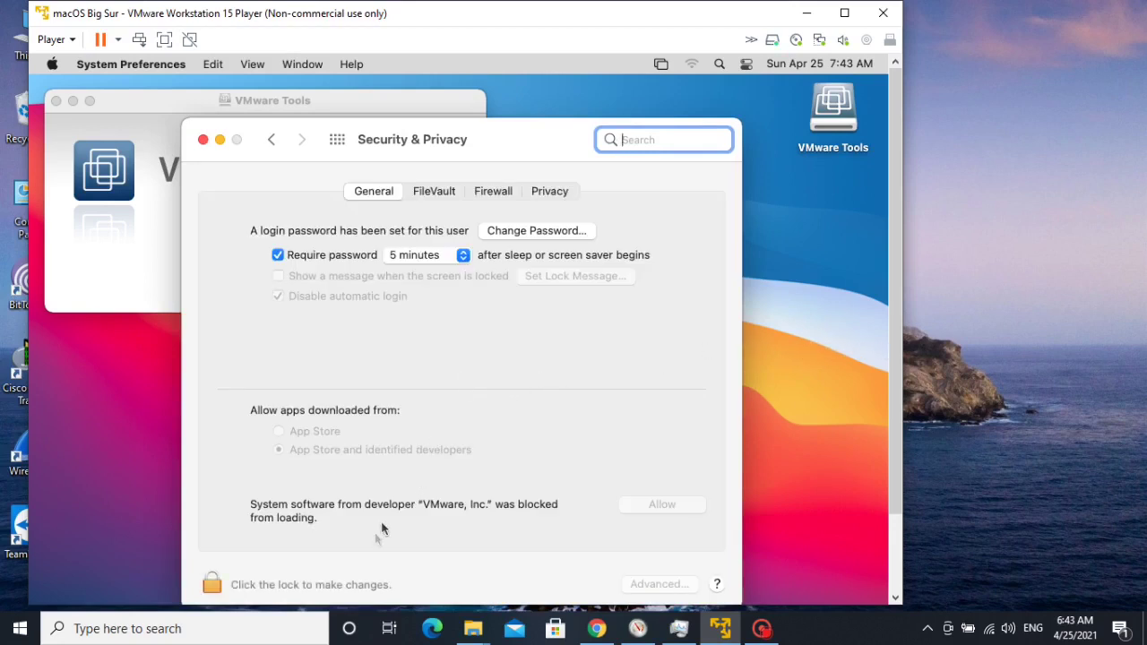
click(212, 584)
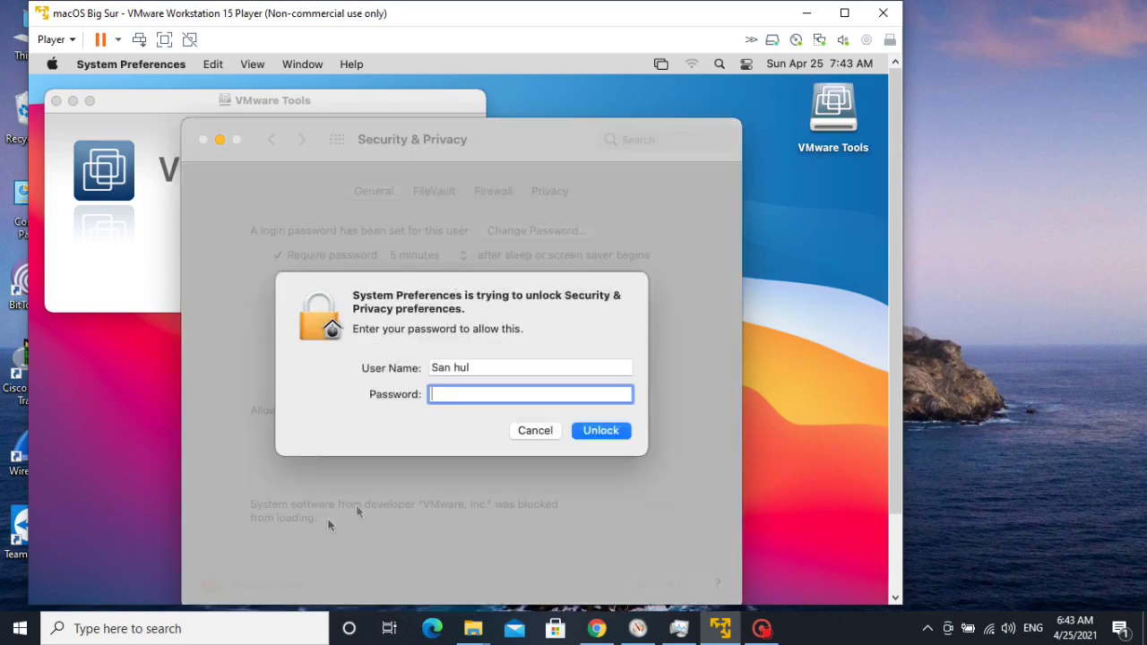
text(••••••••••)
key(Return)
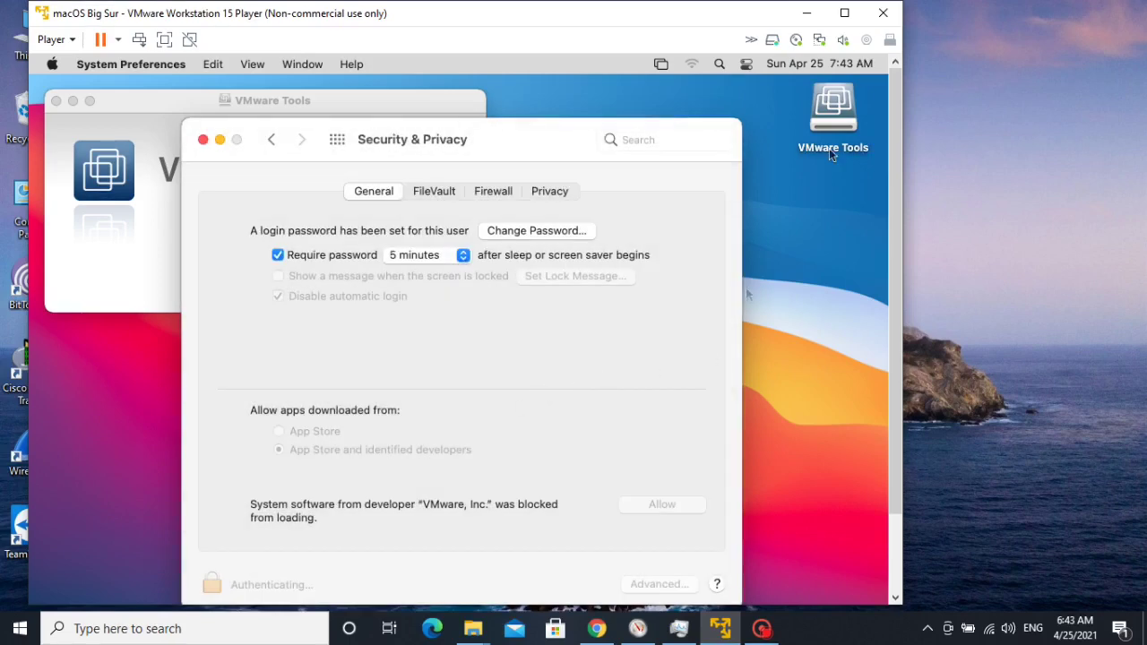
Maximize the virtual machine window, allow the blocked system software from VMware, Inc., and postpone the restart.
click(844, 12)
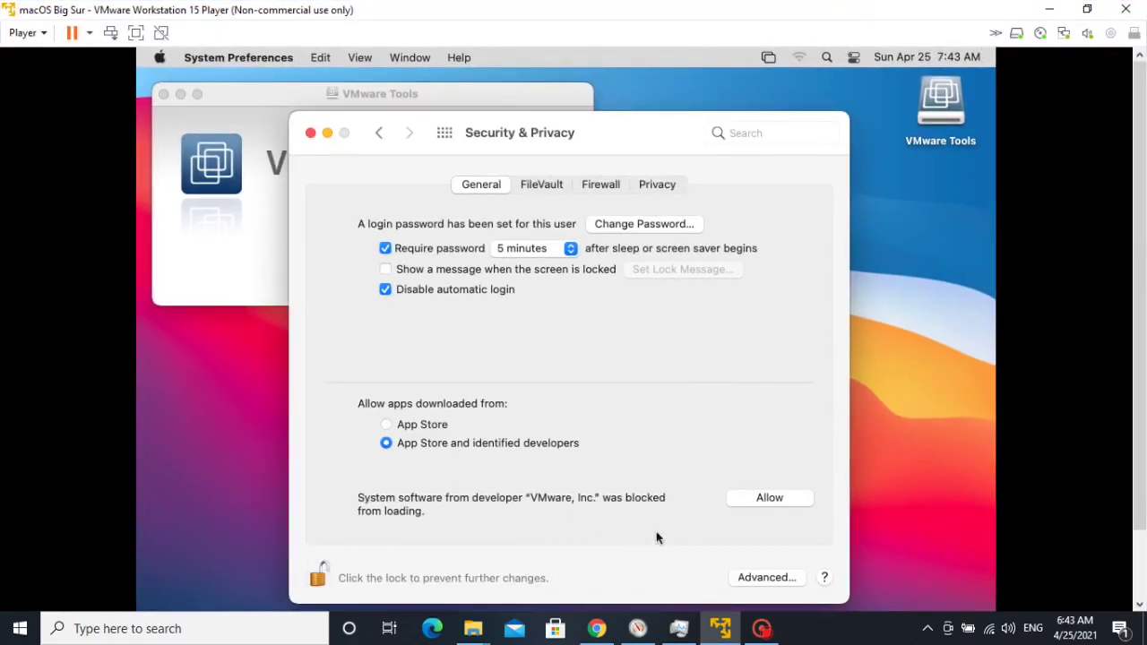
click(756, 500)
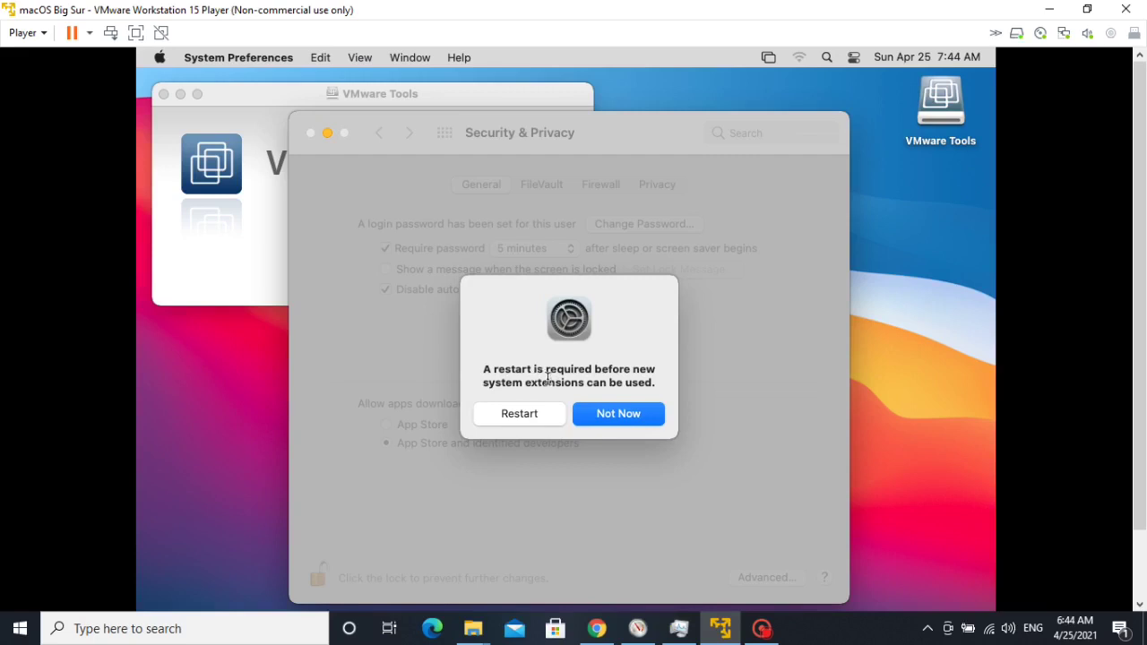
click(598, 418)
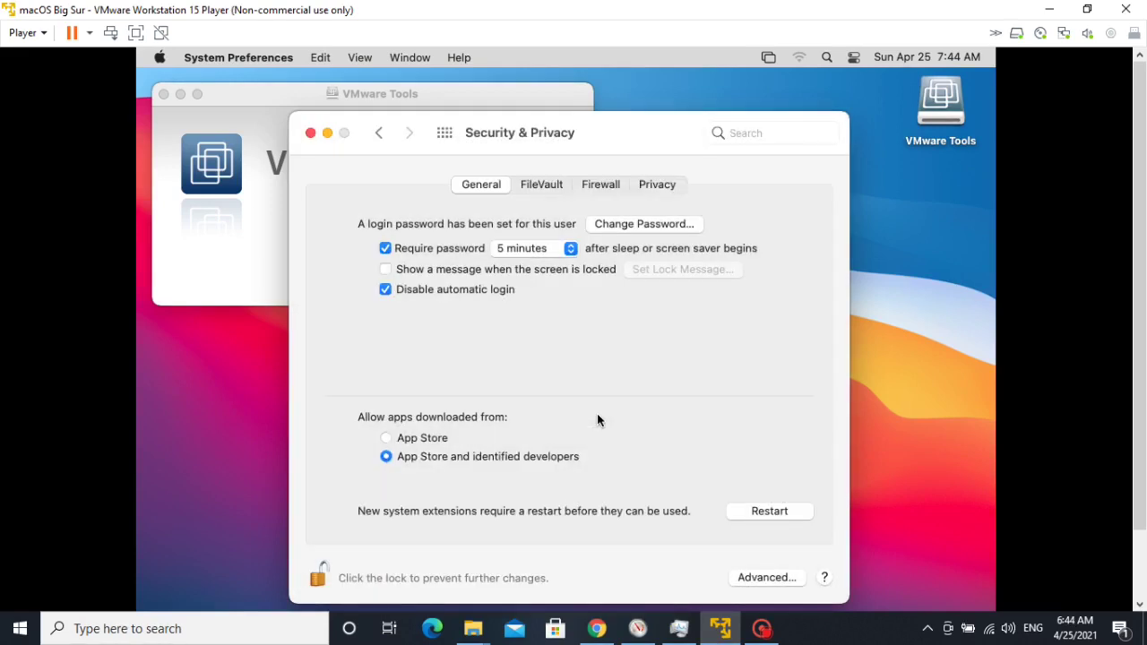
Switch the virtual machine to full screen and minimize the Security & Privacy window to return to the VMware Tools installer.
click(131, 35)
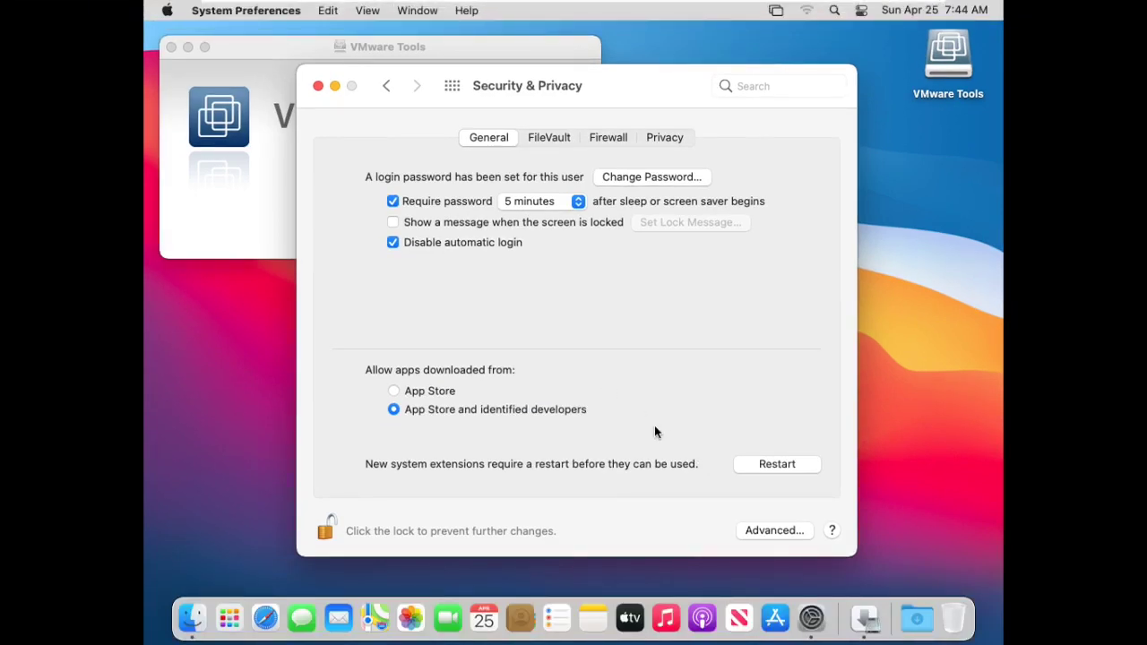
click(335, 87)
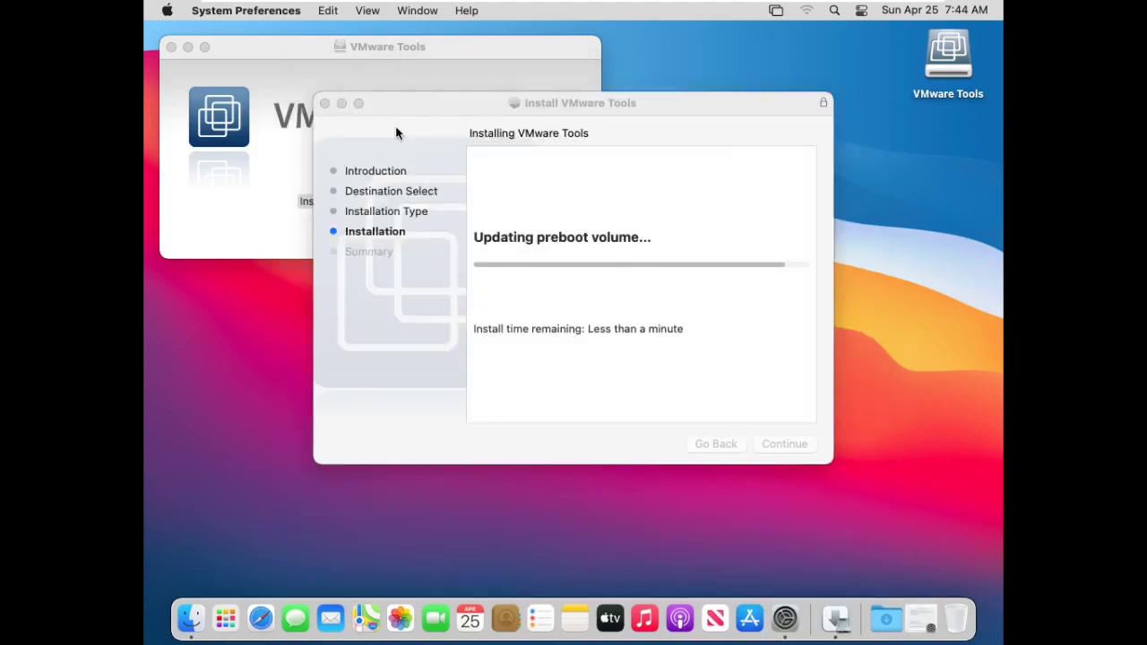
click(612, 286)
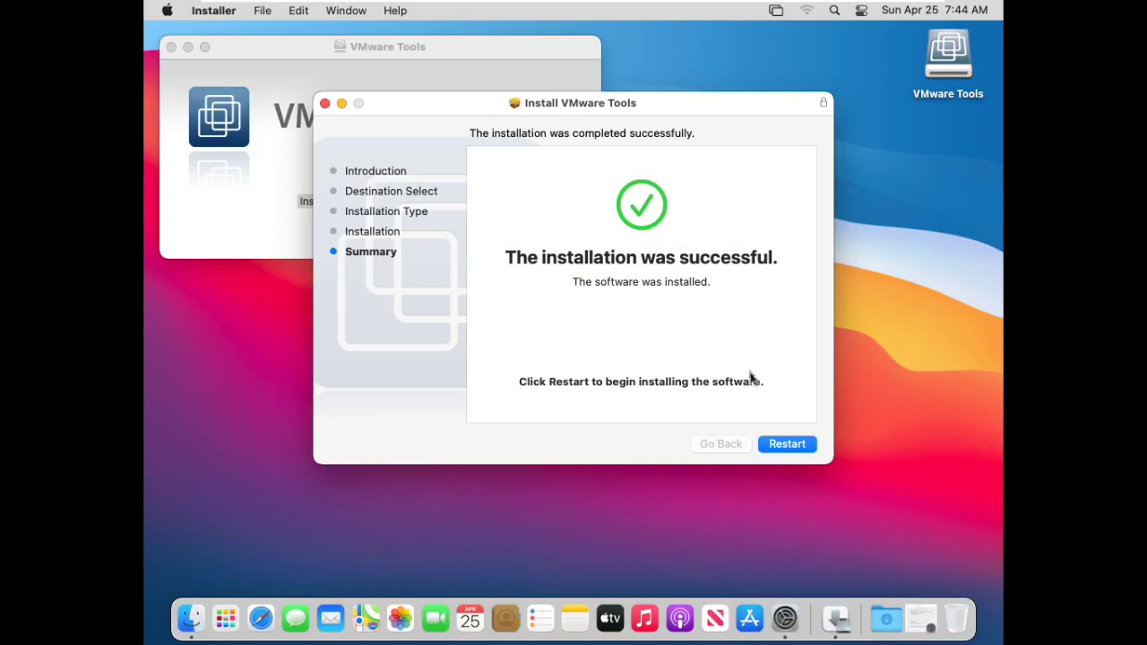
Restart macOS from the VMware Tools installer, log back in with the account password, and close the VMware Tools window.
click(787, 444)
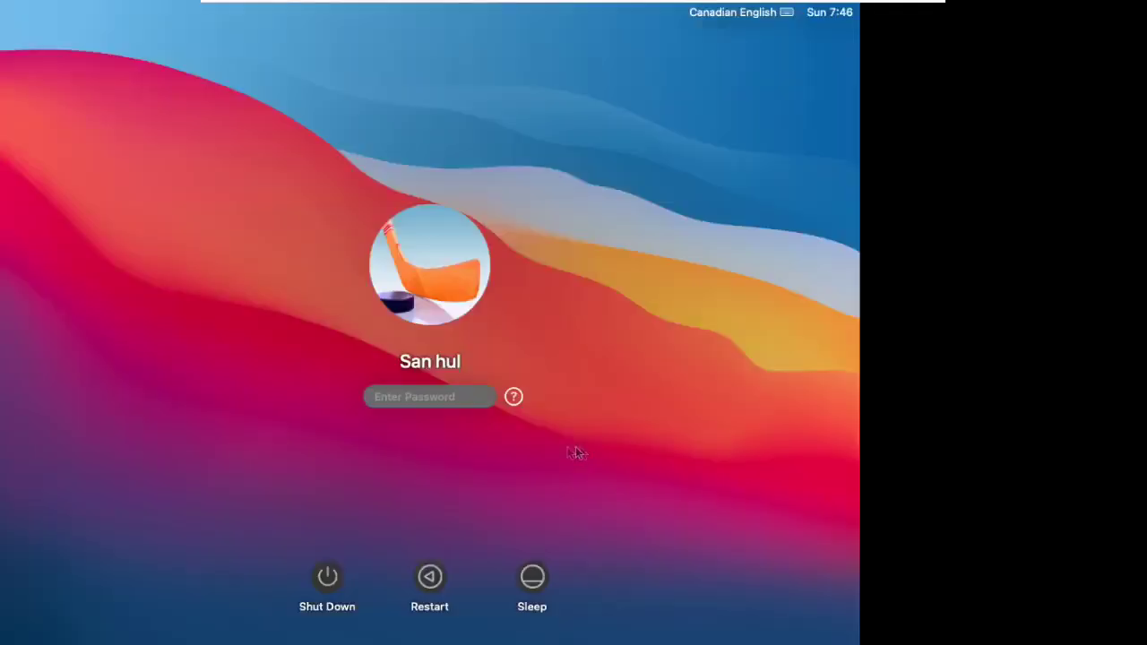
text(•••••••••••)
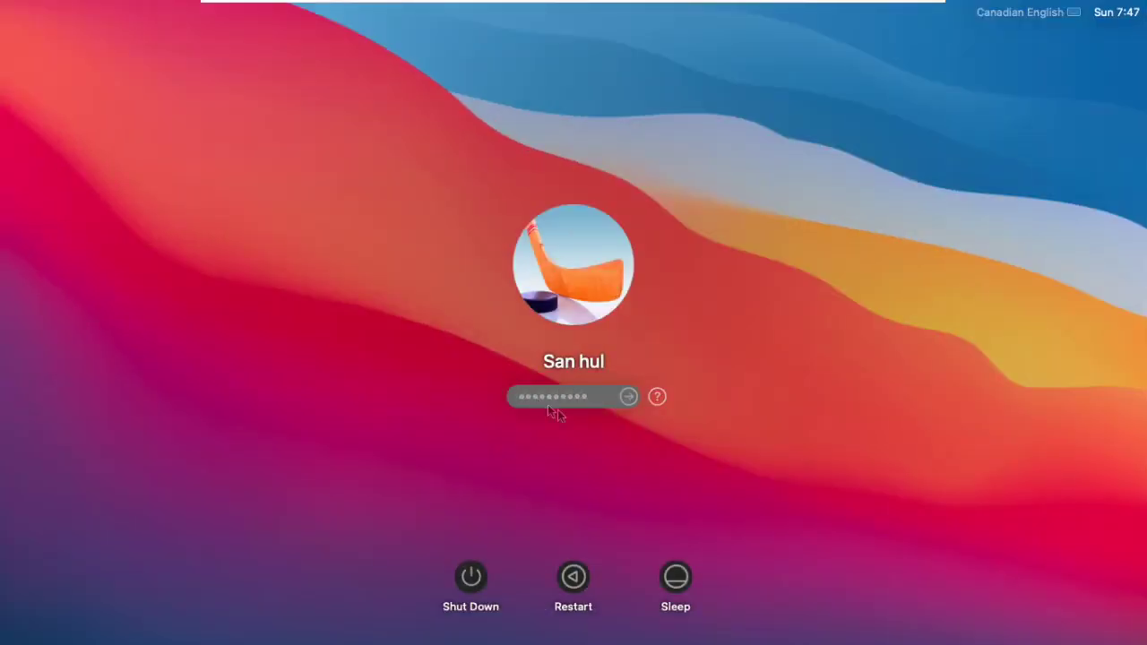
key(Return)
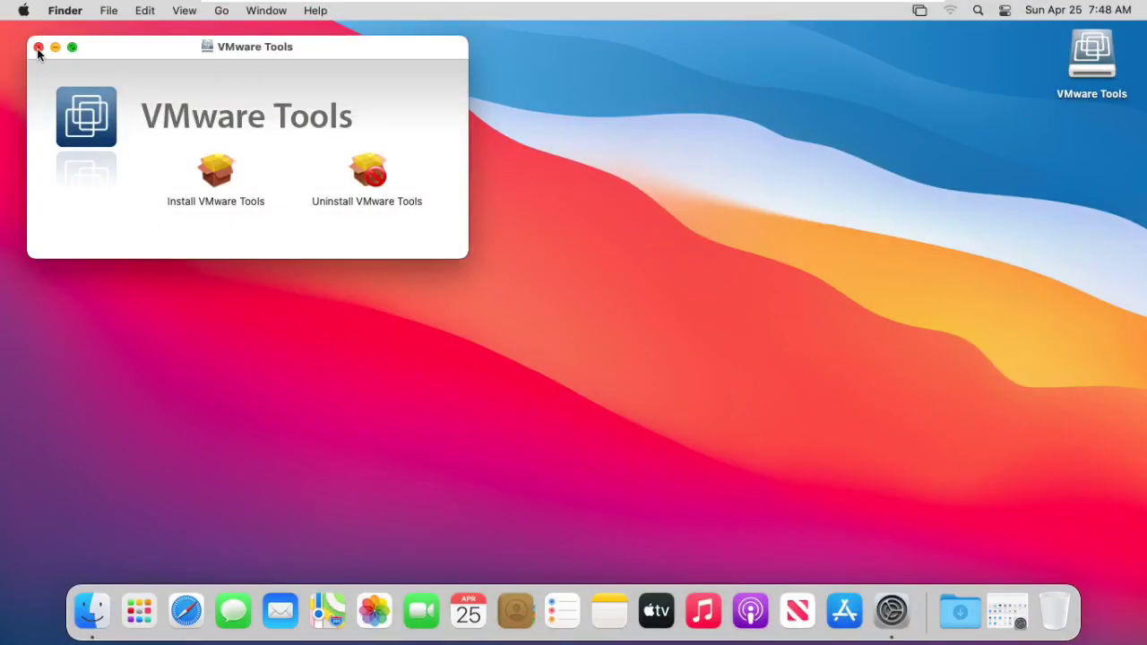
click(37, 49)
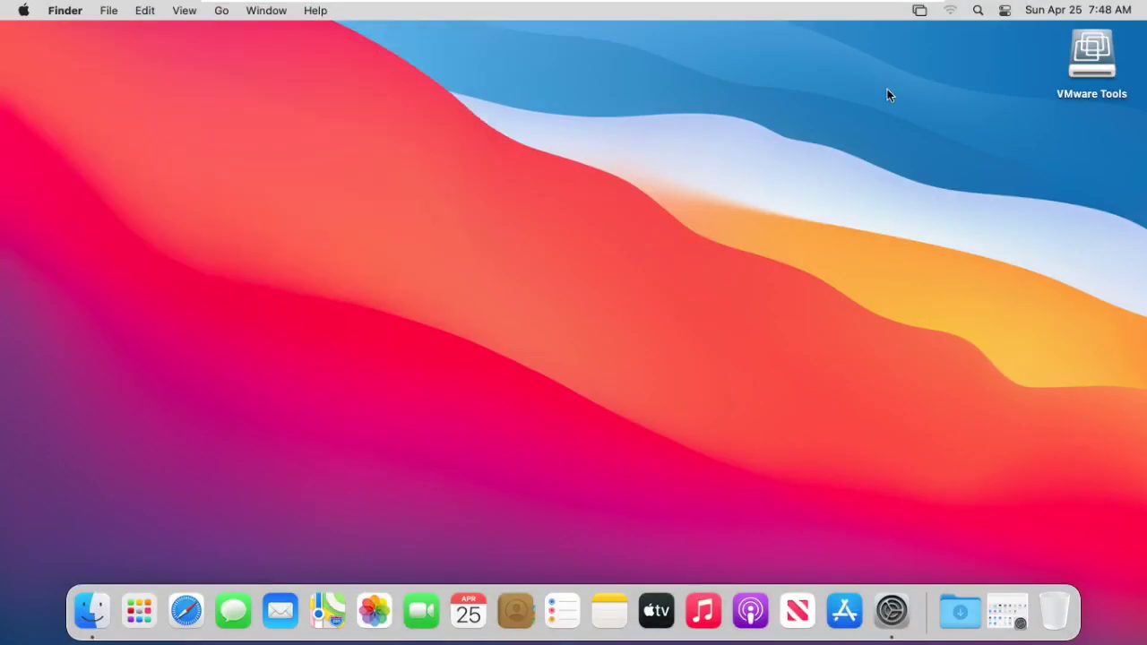
right_click(907, 147)
click(980, 273)
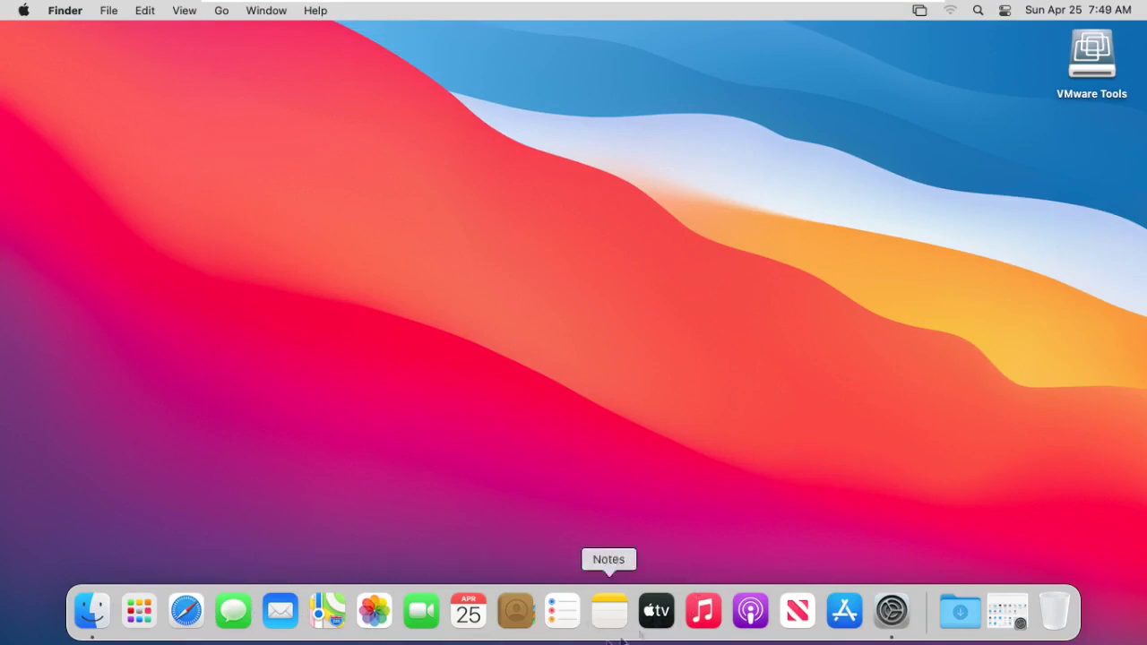
Open About This Mac and examine the system overview and the display, storage, memory and support information.
click(23, 10)
click(51, 39)
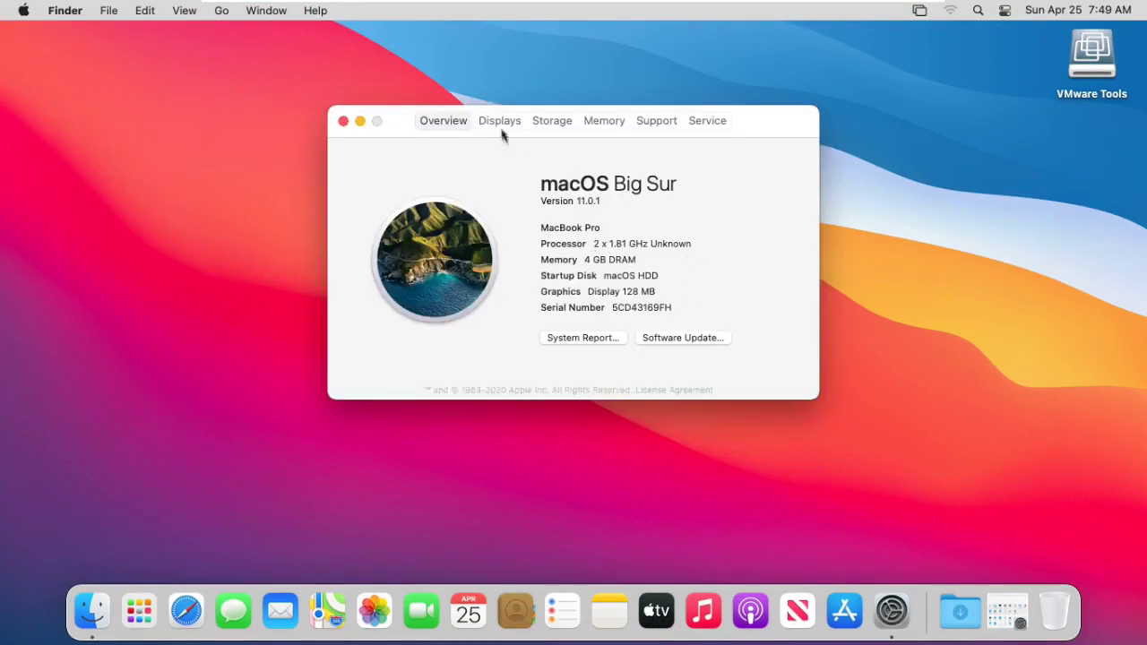
click(502, 131)
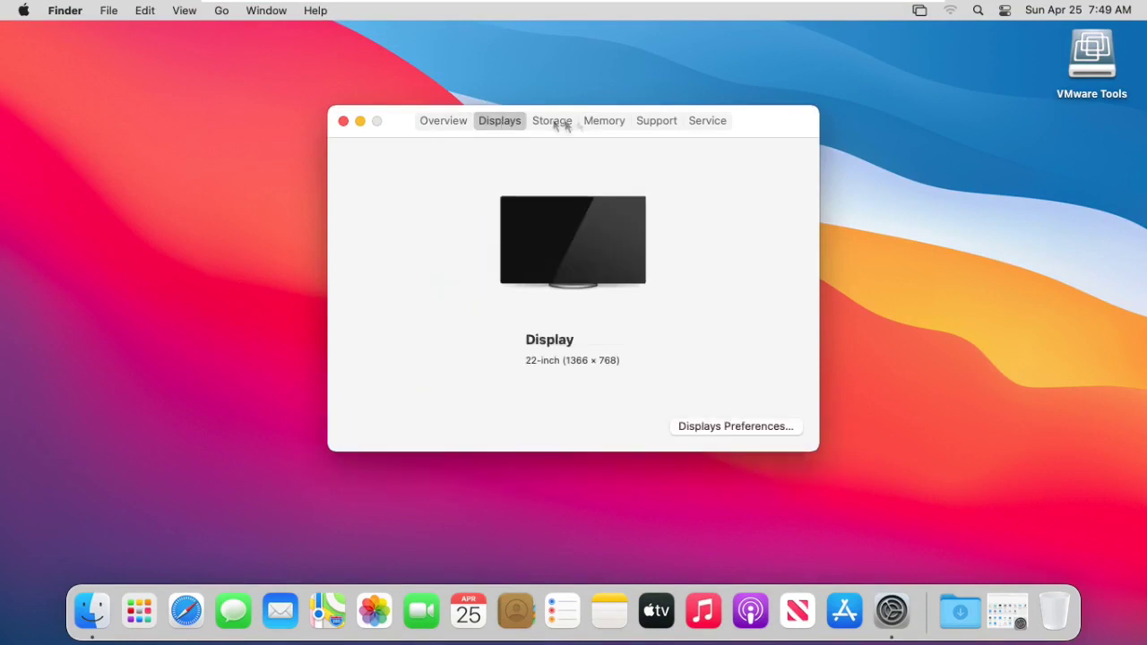
click(559, 121)
click(613, 123)
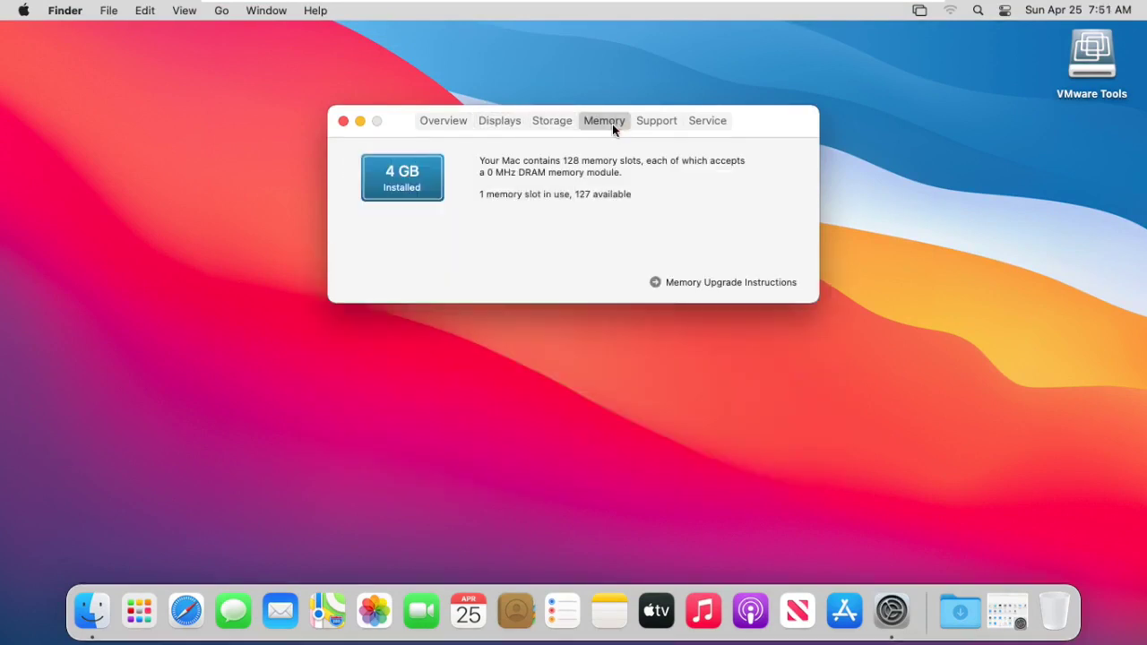
click(657, 122)
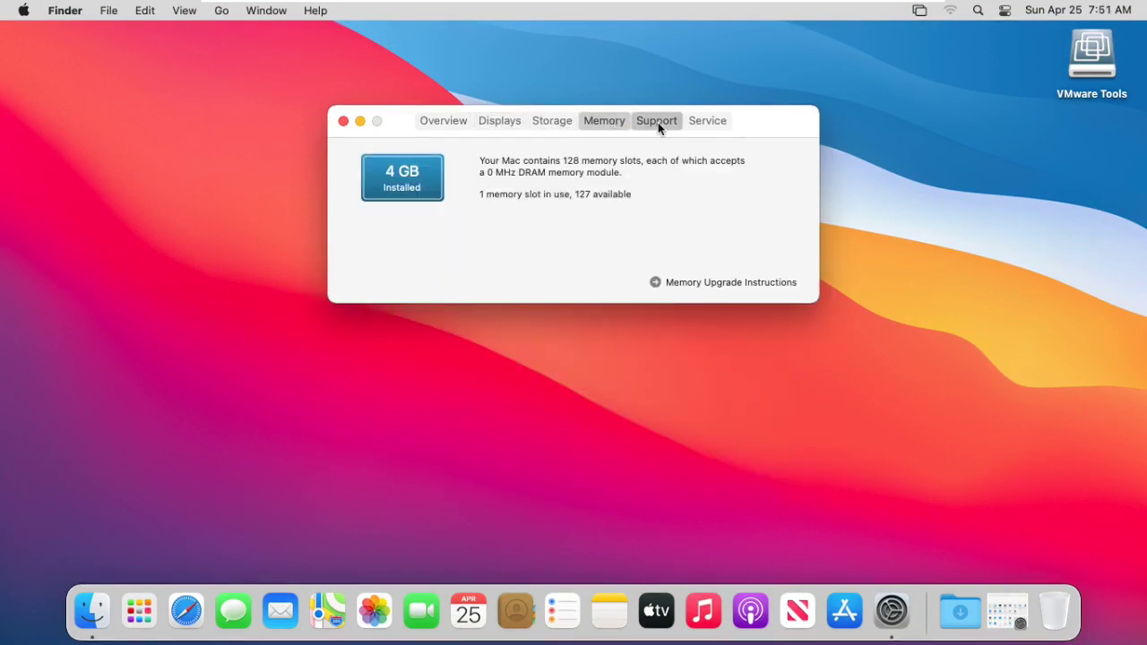